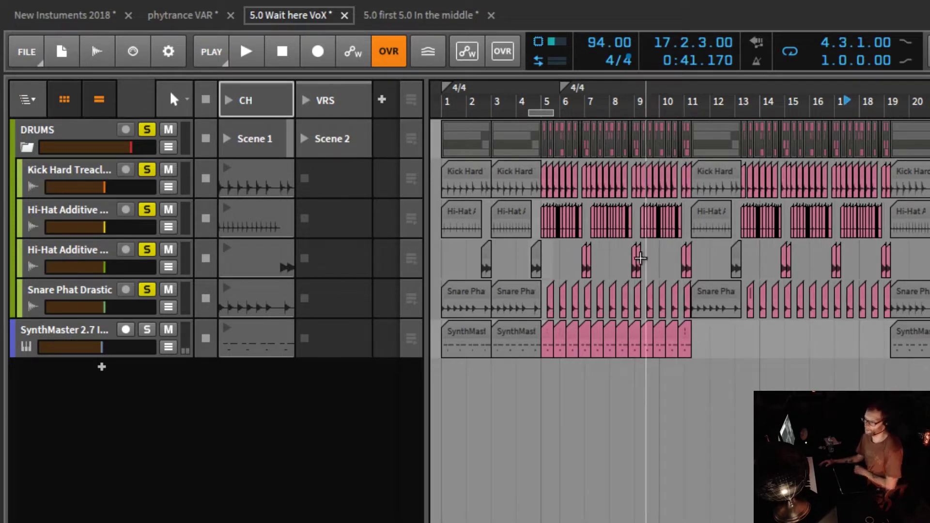
pyautogui.moveTo(609, 77); pyautogui.dragTo(684, 112)
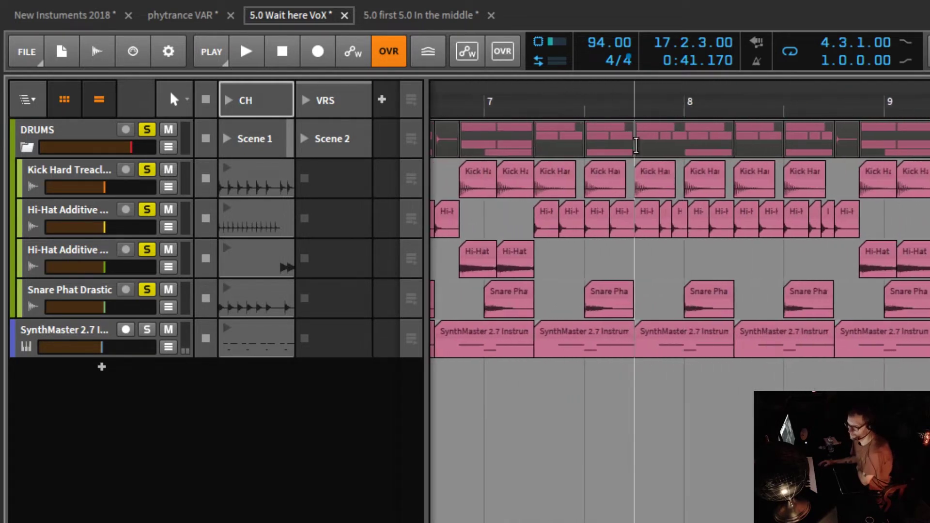
pyautogui.click(65, 97)
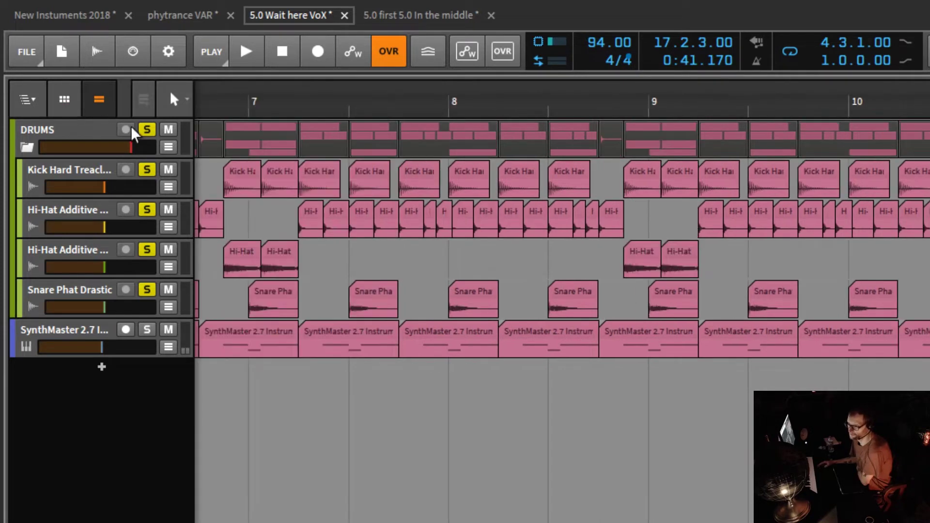
pyautogui.moveTo(535, 88); pyautogui.dragTo(589, 77)
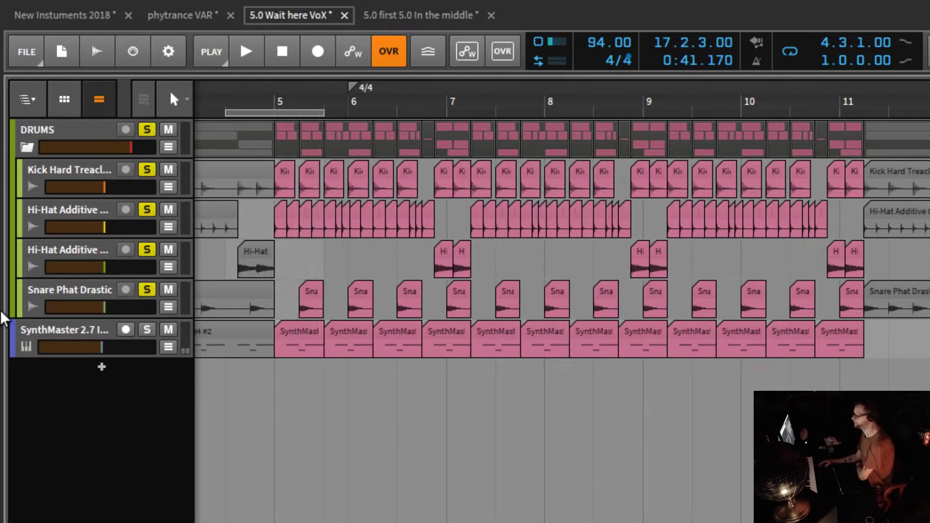
# - Copy the kick, hi-hat, snare and synth clips from bar 5 into the VRS launcher scene
pyautogui.click(65, 99)
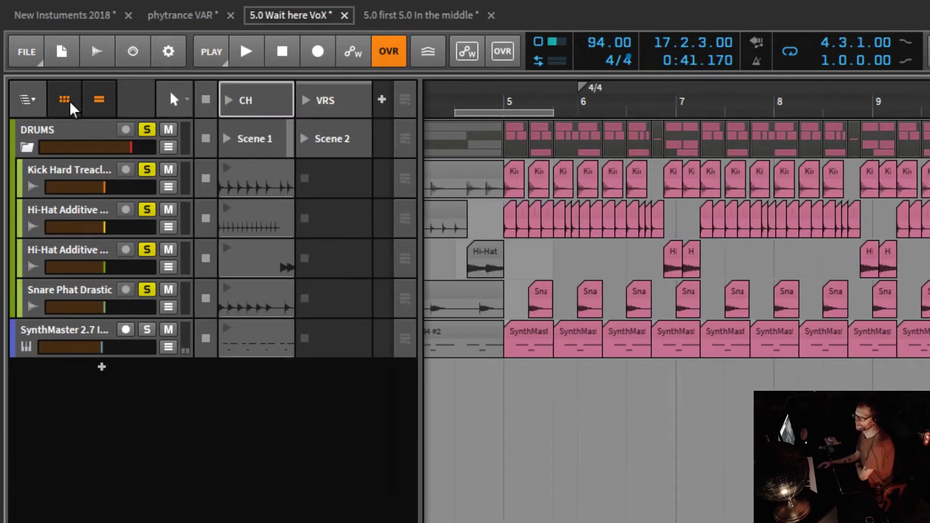
pyautogui.moveTo(422, 186)
pyautogui.mouseDown()
pyautogui.moveTo(483, 187)
pyautogui.moveTo(411, 186)
pyautogui.mouseUp()
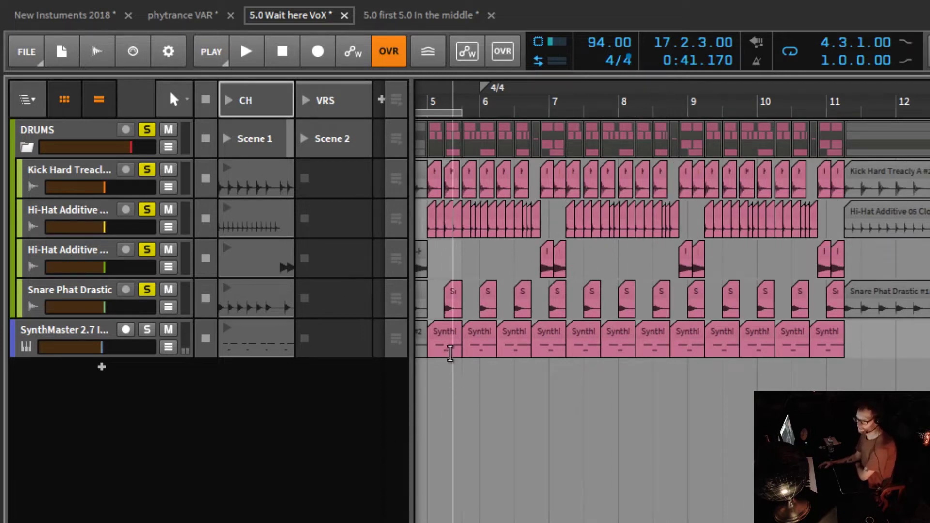
pyautogui.moveTo(436, 371); pyautogui.dragTo(841, 172)
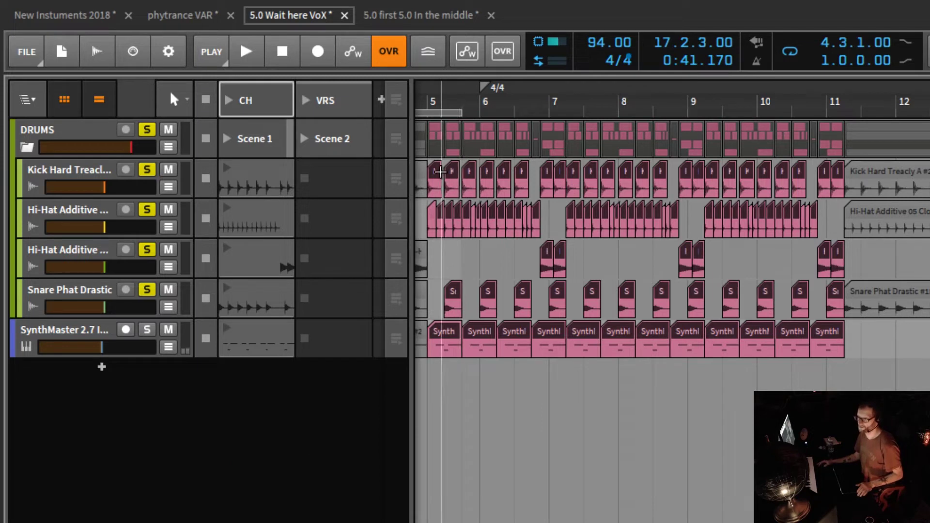
pyautogui.hscroll(-1, 435, 170)
pyautogui.moveTo(374, 176); pyautogui.dragTo(333, 179)
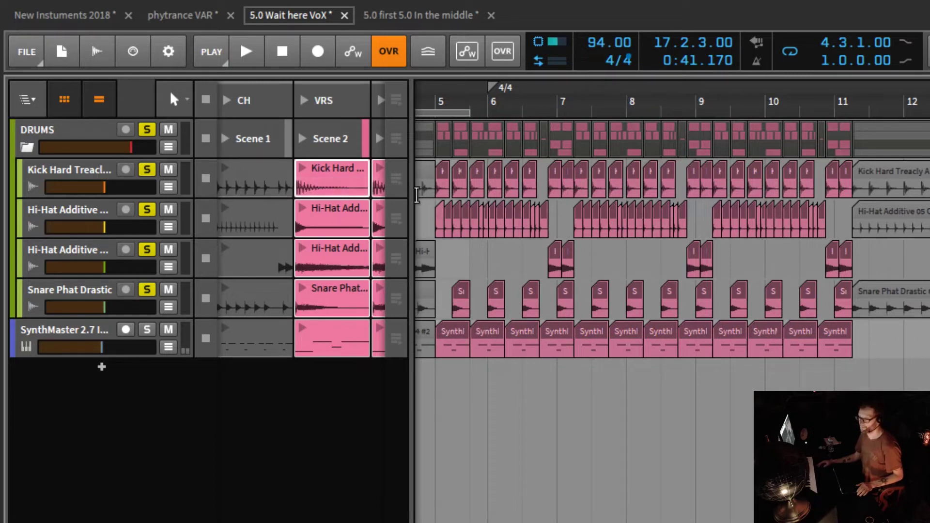
# - Hide the arrangement, audition Scenes 8, 10, 13, 4 and the Scene 3 kick, then stop playback
pyautogui.moveTo(430, 195); pyautogui.dragTo(928, 196)
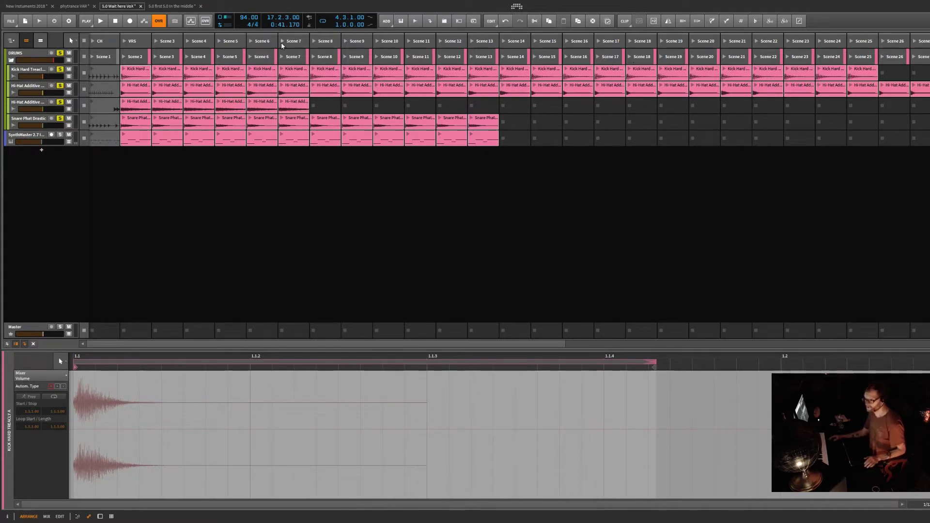
pyautogui.click(315, 41)
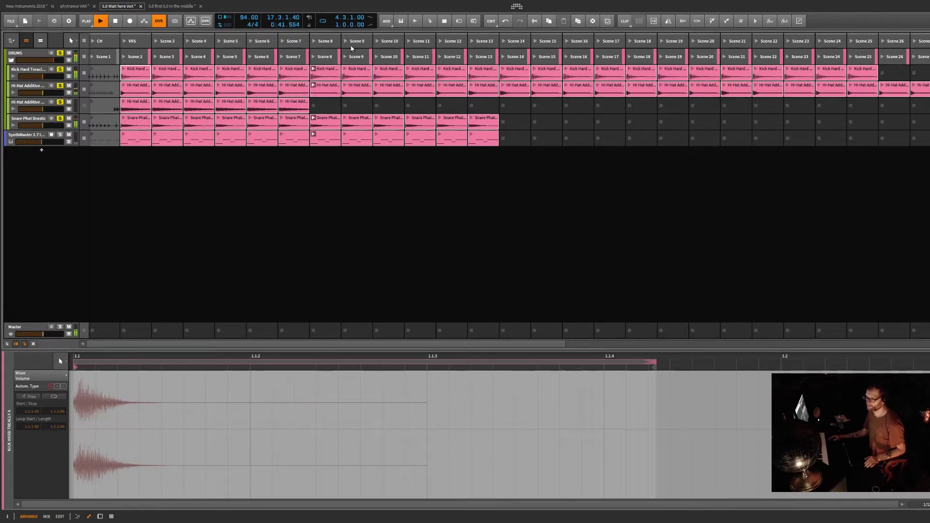
pyautogui.click(377, 42)
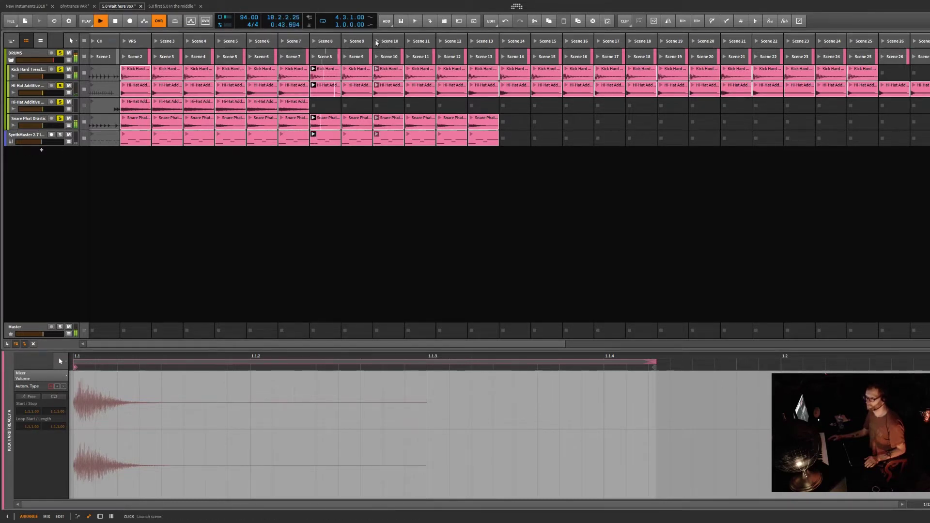
pyautogui.click(471, 58)
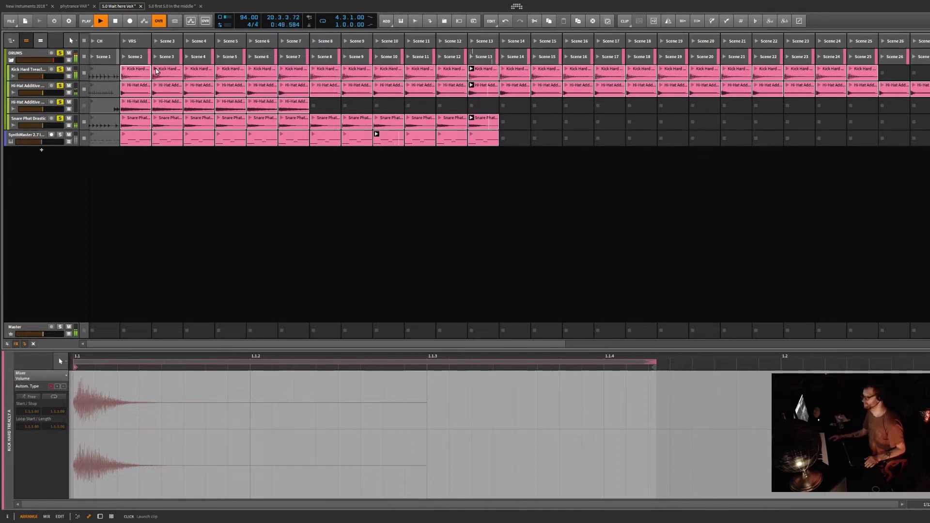
pyautogui.click(155, 68)
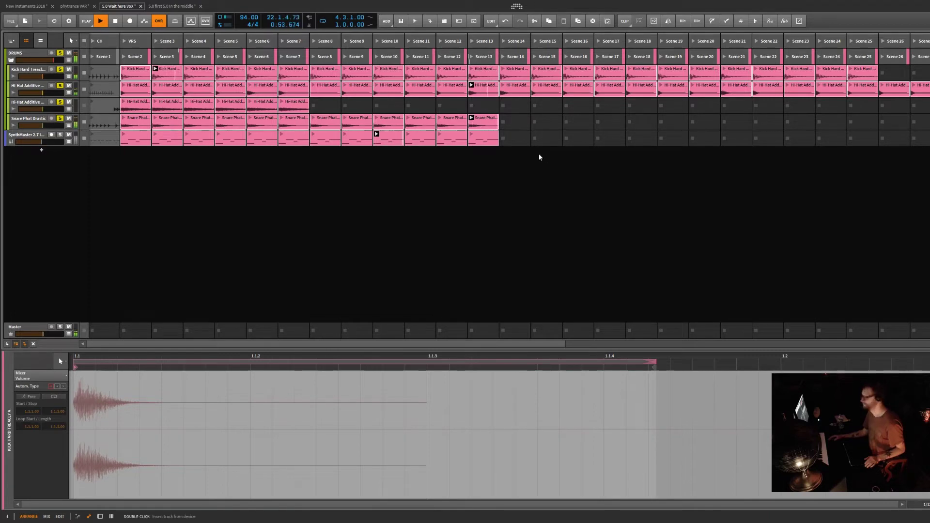
pyautogui.click(188, 58)
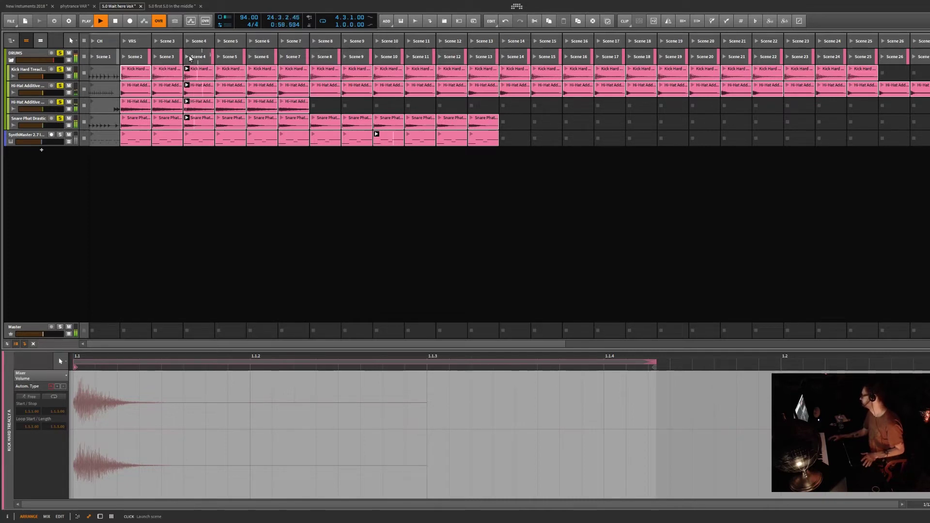
pyautogui.press('space')
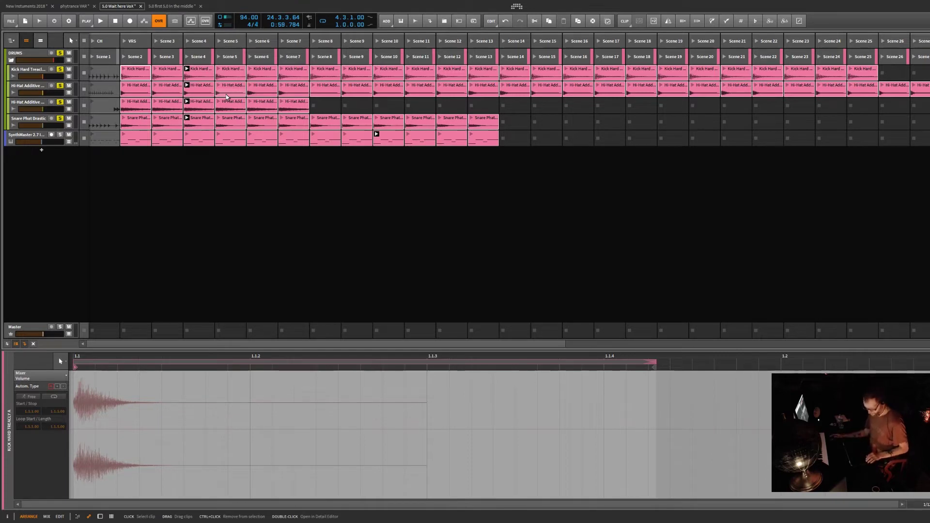
# - Undo the launcher drop, then join each track's clips from bar 5 to 10 with Ctrl+J
pyautogui.hotkey('ctrl', 'z')
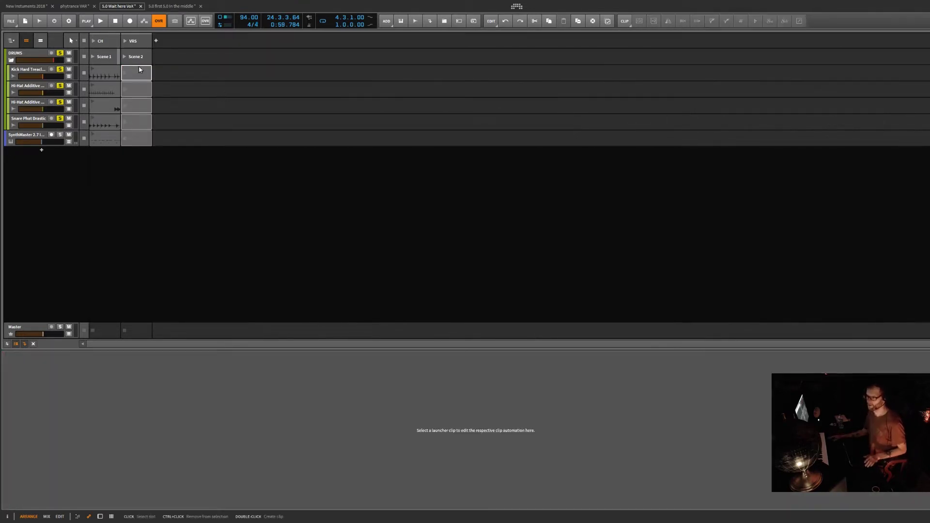
pyautogui.click(40, 40)
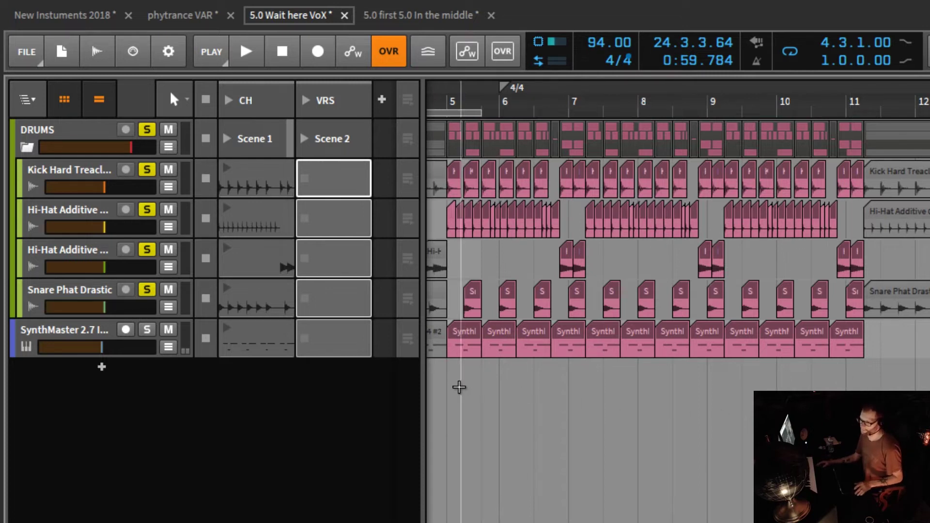
pyautogui.moveTo(451, 371); pyautogui.dragTo(862, 178)
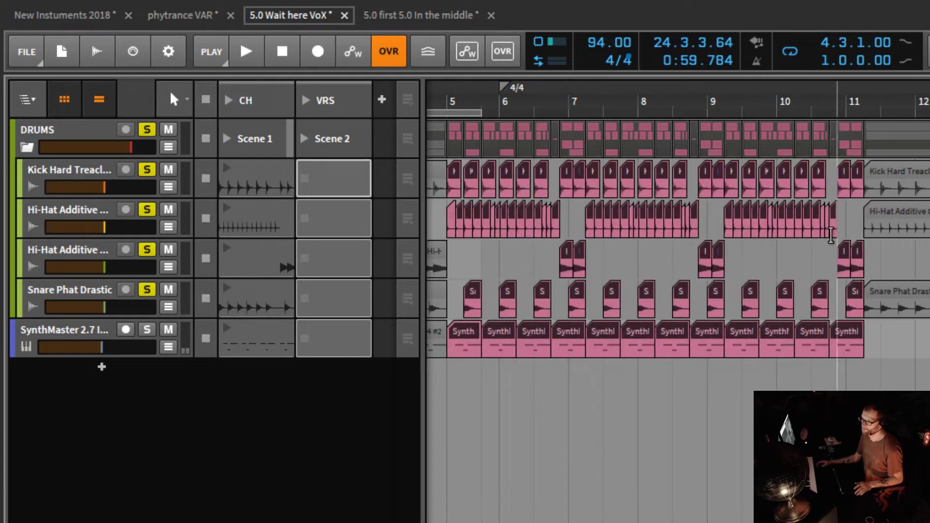
pyautogui.rightClick(797, 207)
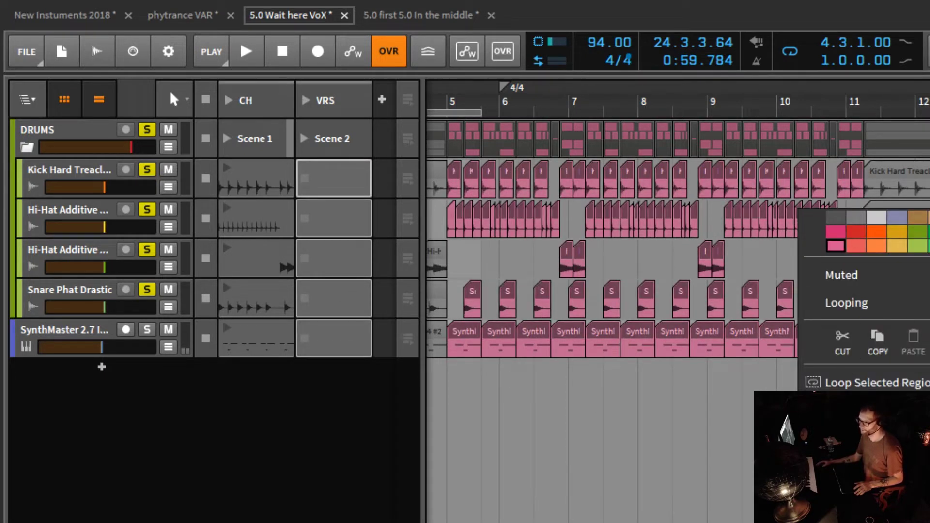
pyautogui.hotkey('ctrl', 'j')
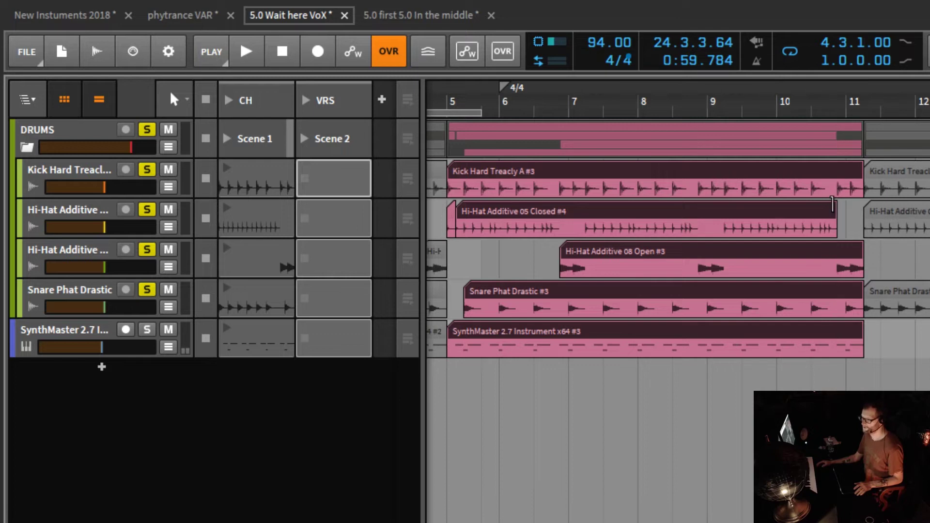
# - Try lengthening the joined clips to the right, then undo and deselect them
pyautogui.moveTo(832, 204); pyautogui.dragTo(853, 205)
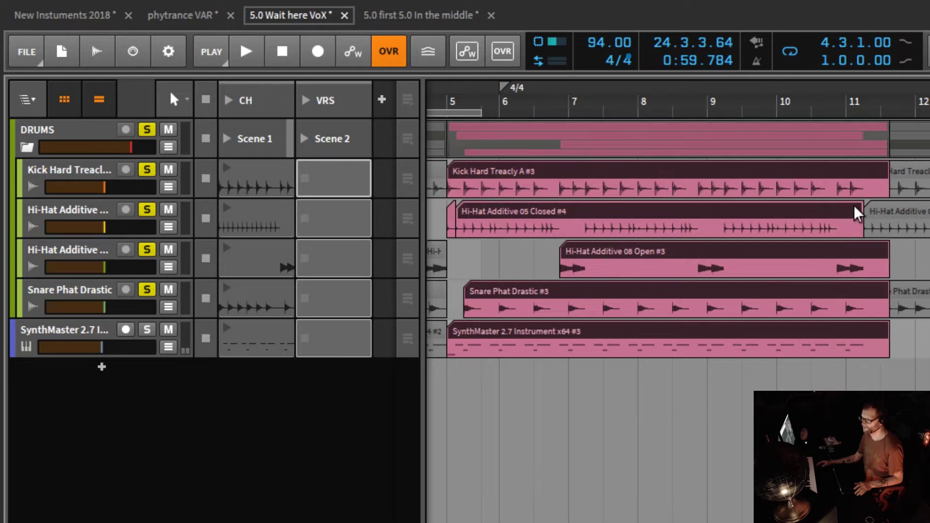
pyautogui.hotkey('ctrl', 'z')
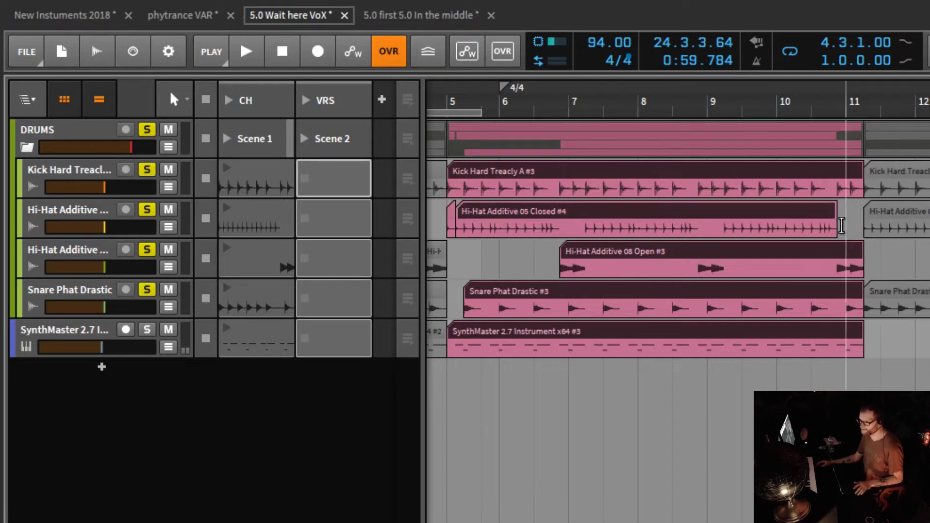
pyautogui.click(844, 213)
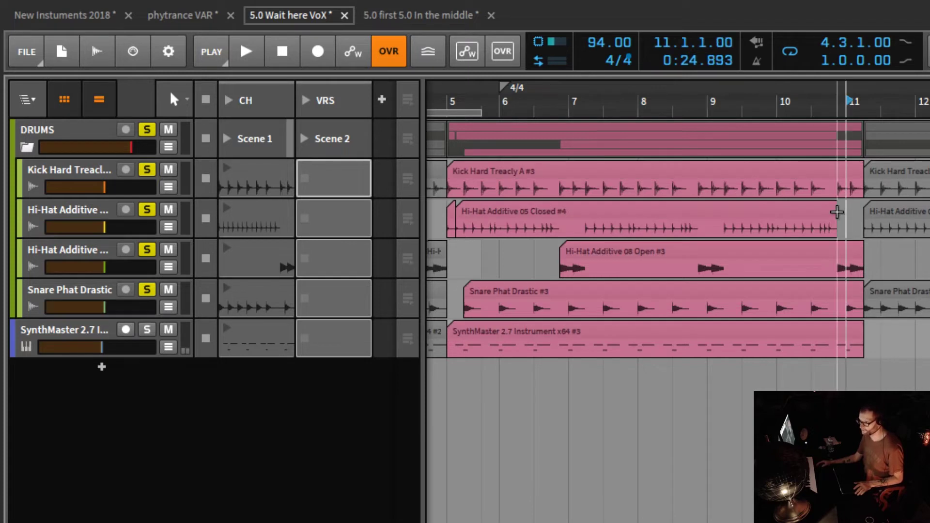
# - Stretch the closed hi-hat to bar 11 and the open hi-hat and snare back to bar 5, then undo one edit
pyautogui.moveTo(832, 210); pyautogui.dragTo(862, 211)
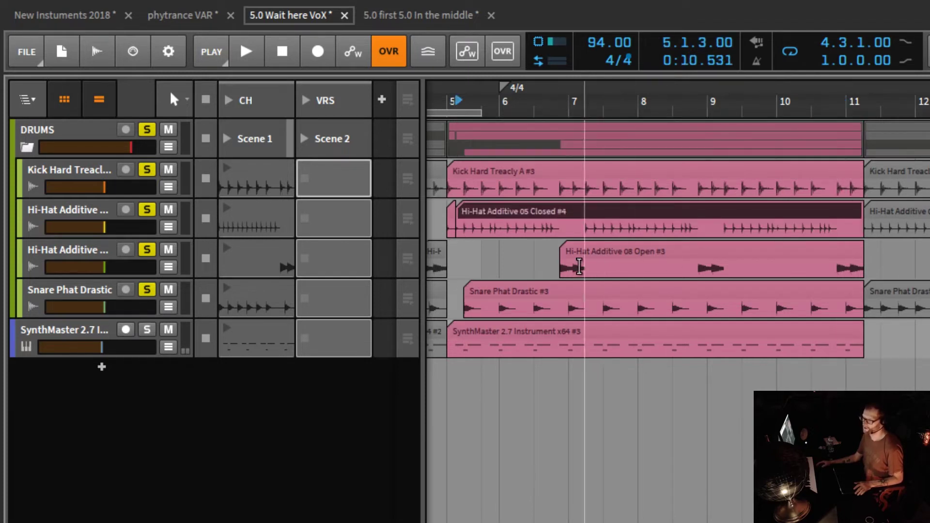
pyautogui.moveTo(551, 251); pyautogui.dragTo(447, 248)
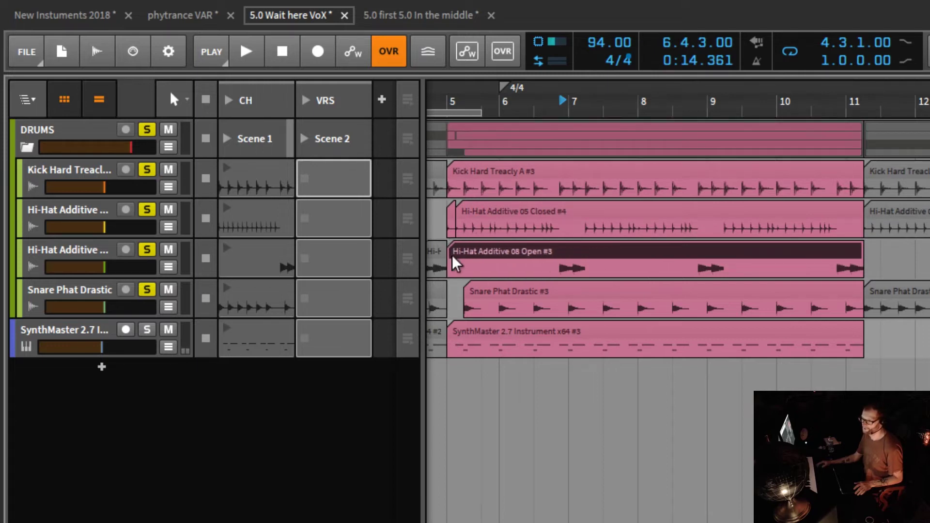
pyautogui.moveTo(464, 290); pyautogui.dragTo(448, 290)
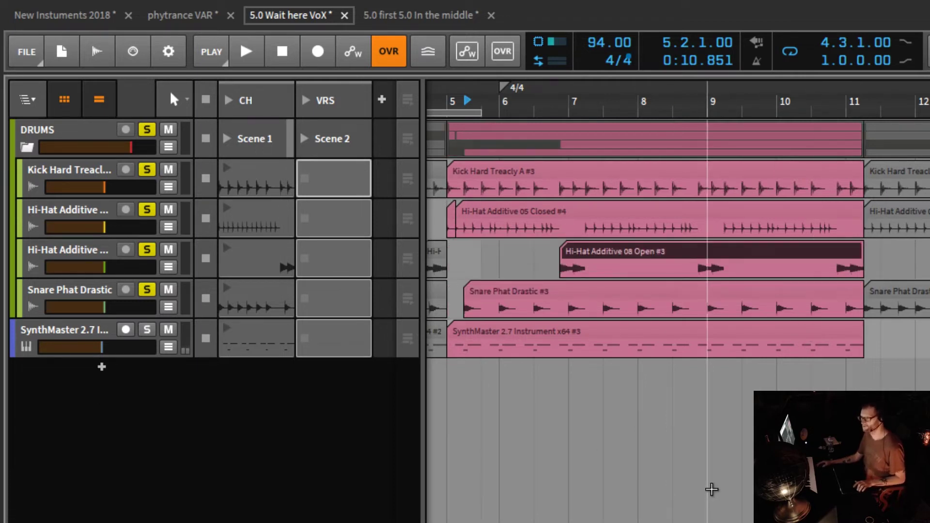
pyautogui.hotkey('ctrl', 'z')
pyautogui.hotkey('ctrl', 'z')
pyautogui.hotkey('ctrl', 'z')
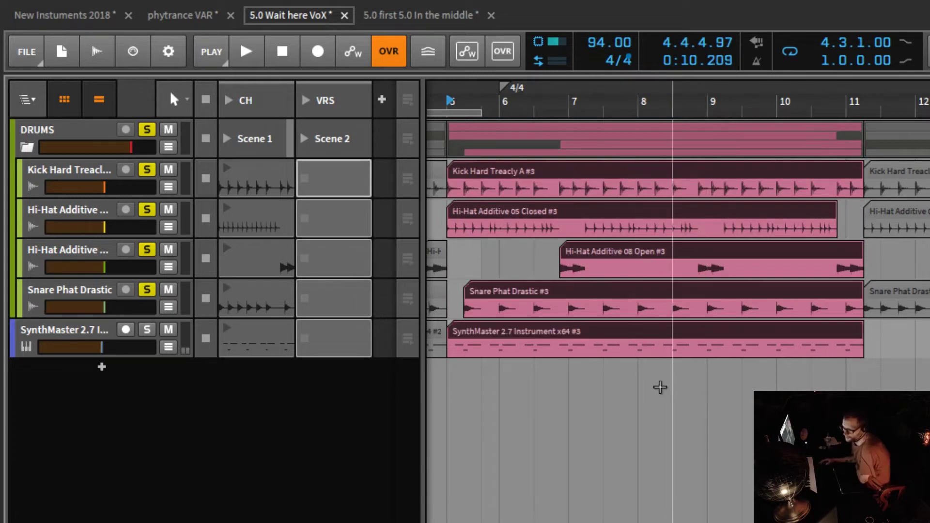
# - Copy the consolidated kick, hi-hat, snare and synth clips into VRS and launch that scene
pyautogui.moveTo(745, 168); pyautogui.dragTo(353, 165)
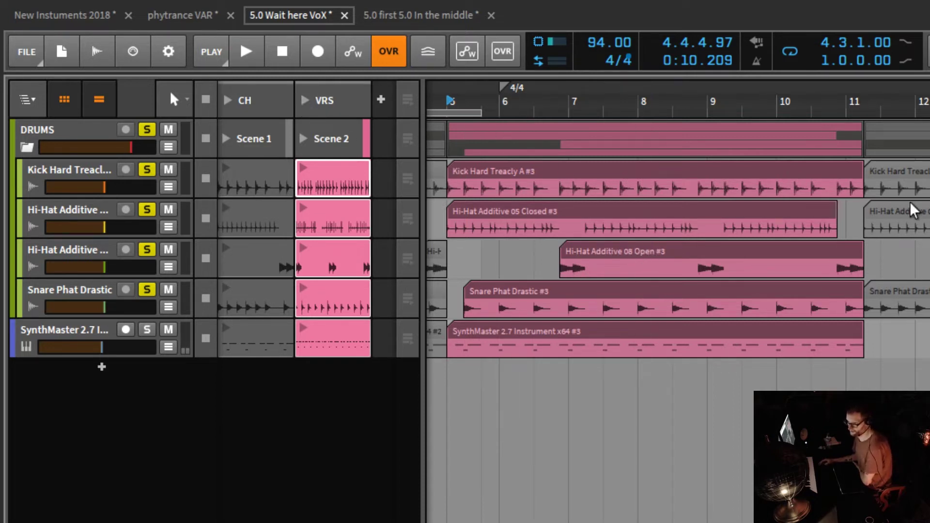
pyautogui.click(304, 99)
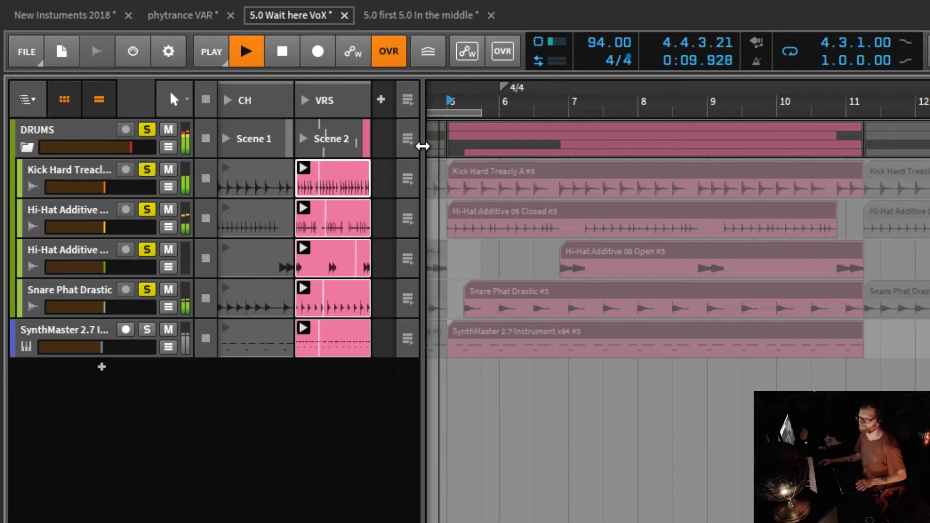
# - Move all five drum and synth clips from VRS into a new Scene 3
pyautogui.moveTo(334, 179); pyautogui.dragTo(411, 179)
pyautogui.click(336, 249)
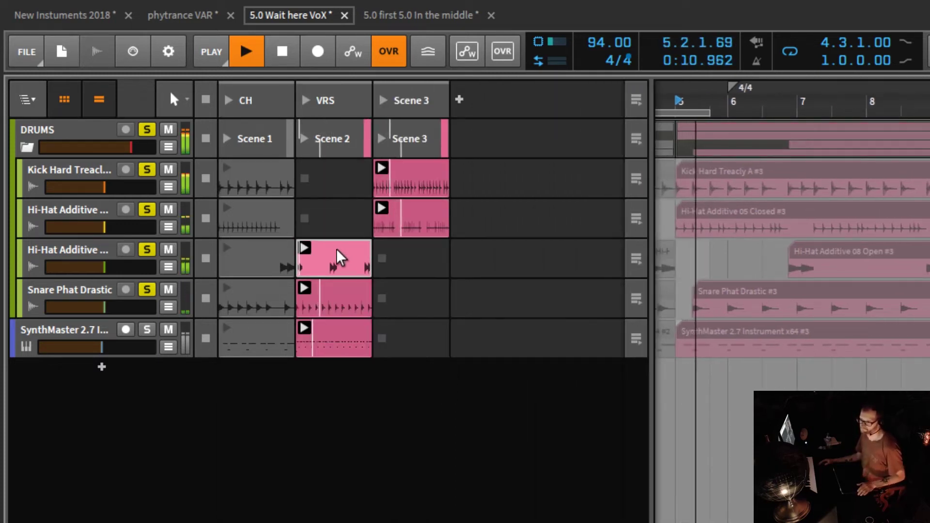
pyautogui.keyDown('shift'); pyautogui.click(338, 331); pyautogui.keyUp('shift')
pyautogui.moveTo(338, 330); pyautogui.dragTo(402, 249)
# - Rename Scene 3 to 'SYC' and widen the arrangement beside the launcher
pyautogui.click(414, 103)
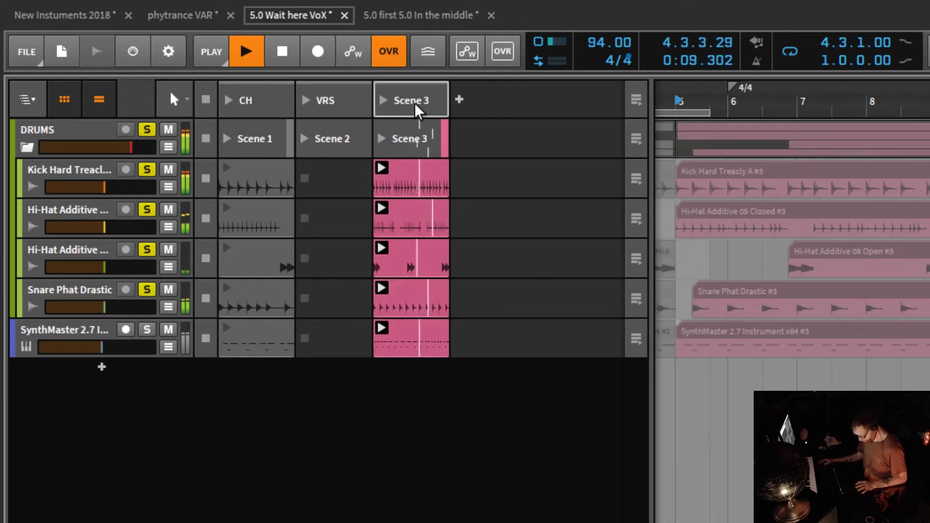
pyautogui.doubleClick(414, 103)
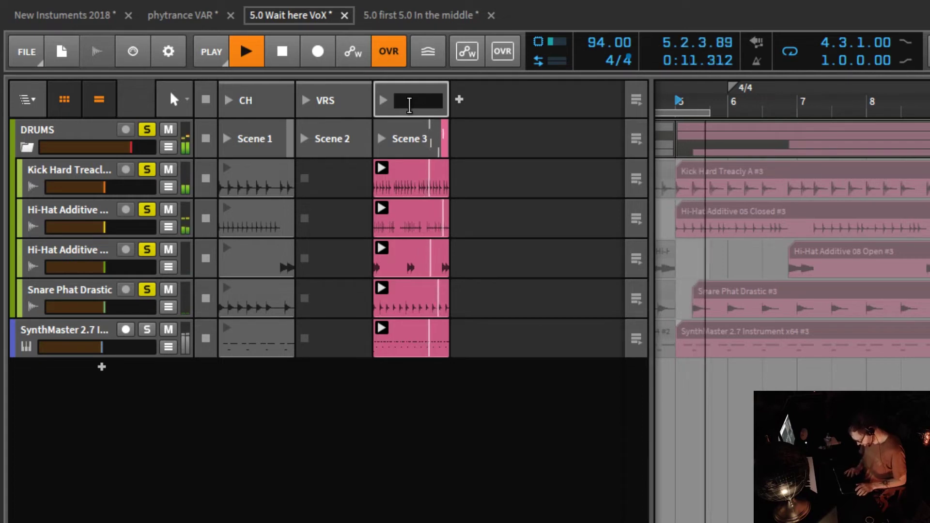
pyautogui.write('S')
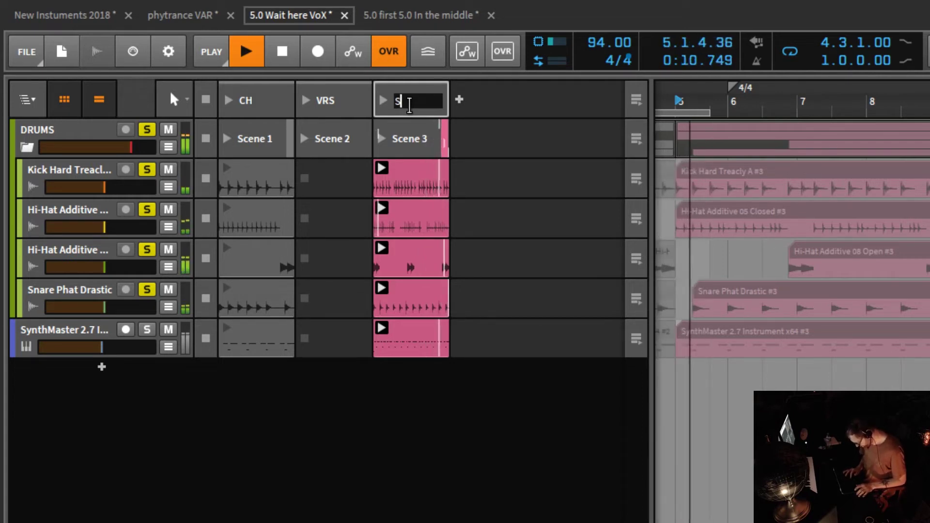
pyautogui.write('YC')
pyautogui.press('Return')
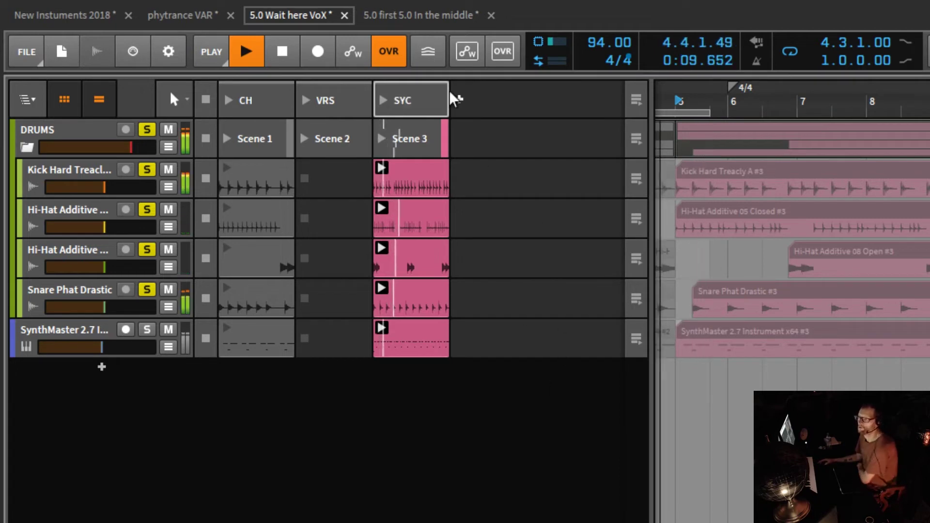
pyautogui.moveTo(663, 183); pyautogui.dragTo(484, 201)
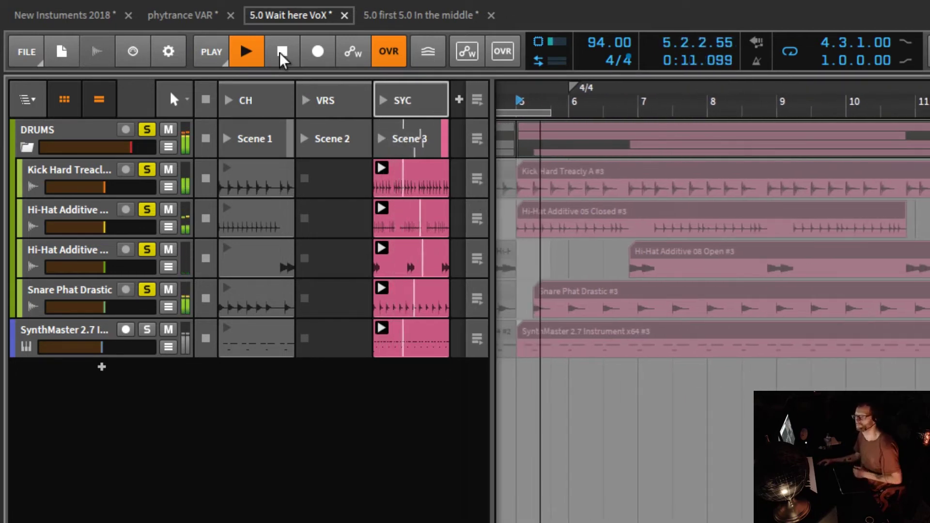
# - Solo SynthMaster, audition the SYC scene, then return playback to the arrangement around bar 8
pyautogui.click(281, 51)
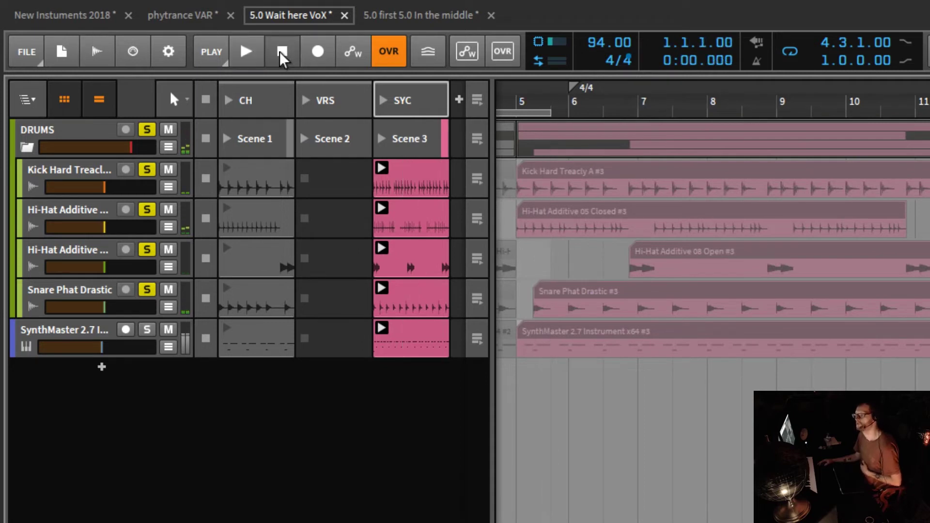
pyautogui.click(153, 329)
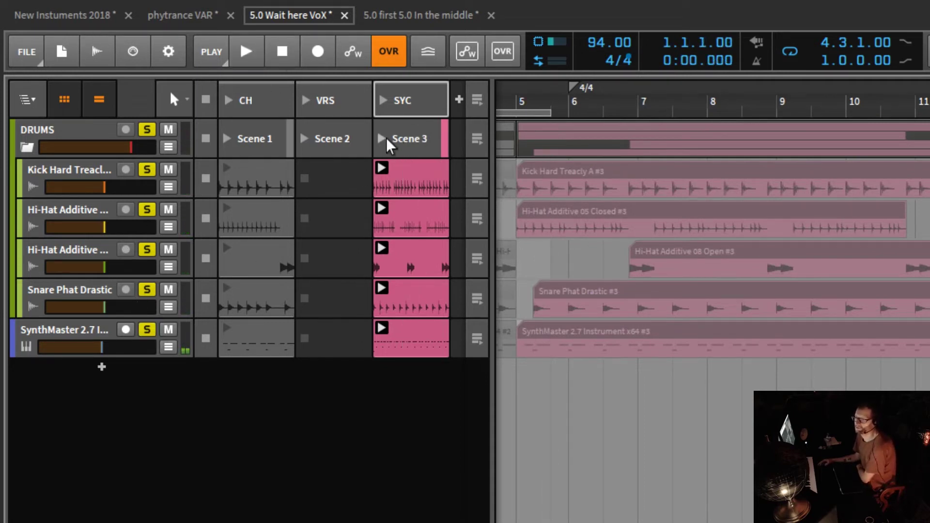
pyautogui.click(381, 99)
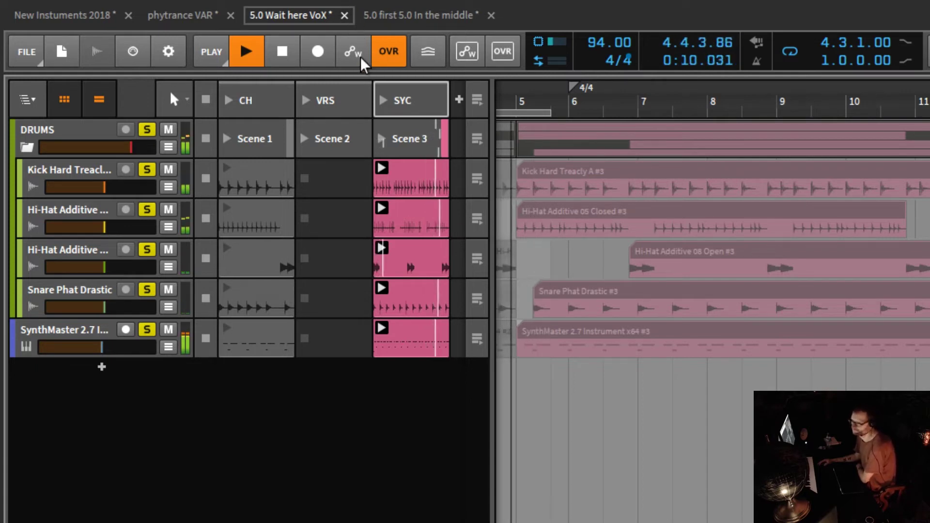
pyautogui.click(289, 49)
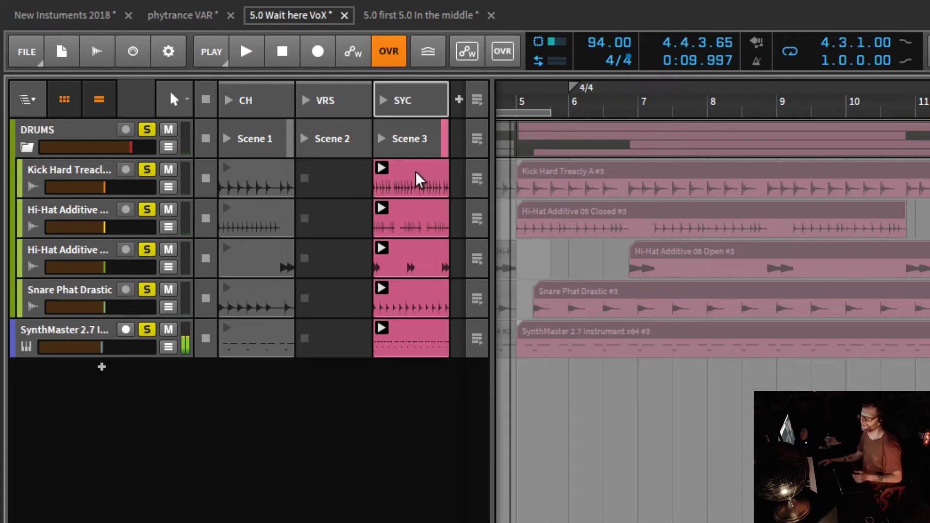
pyautogui.click(478, 98)
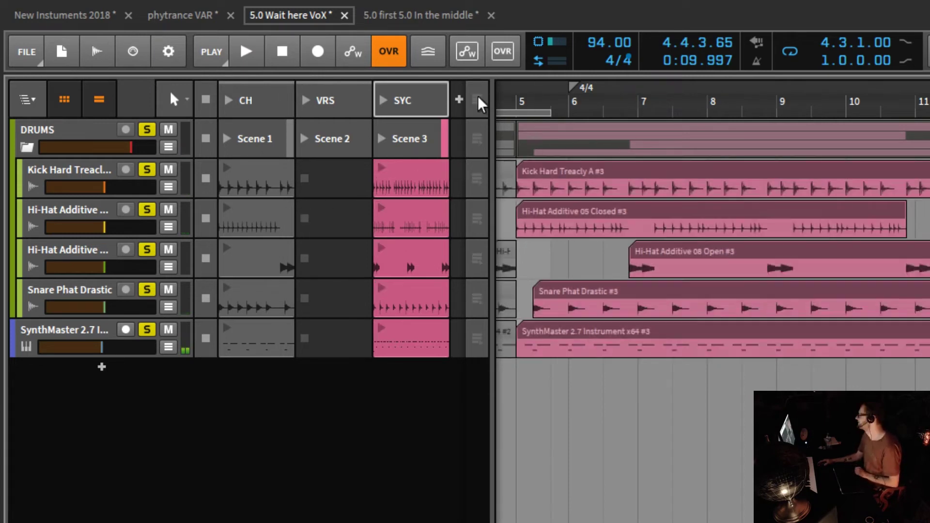
pyautogui.moveTo(707, 94); pyautogui.dragTo(707, 75)
pyautogui.hscroll(3, 700, 175)
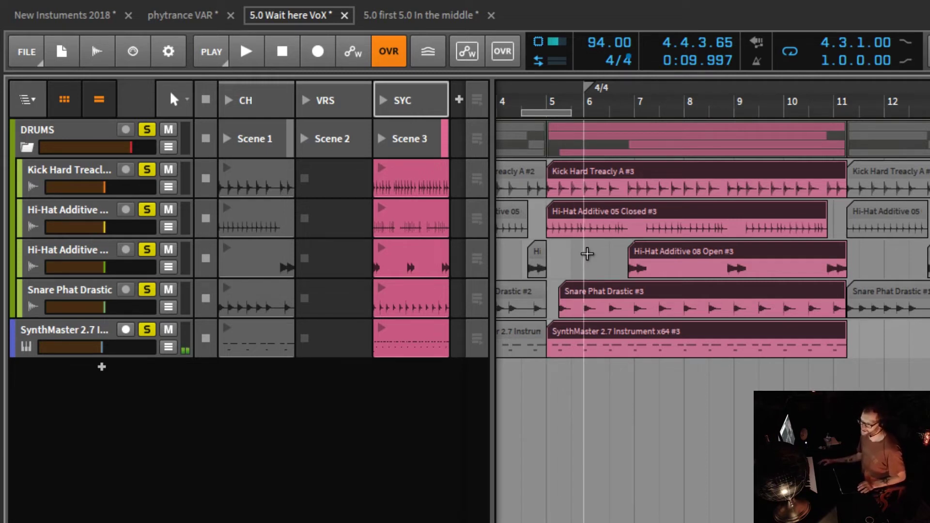
# - Undo back to the chopped per-hit arrangement and pick the Time Selection tool
pyautogui.hotkey('ctrl', 'z')
pyautogui.hotkey('ctrl', 'z')
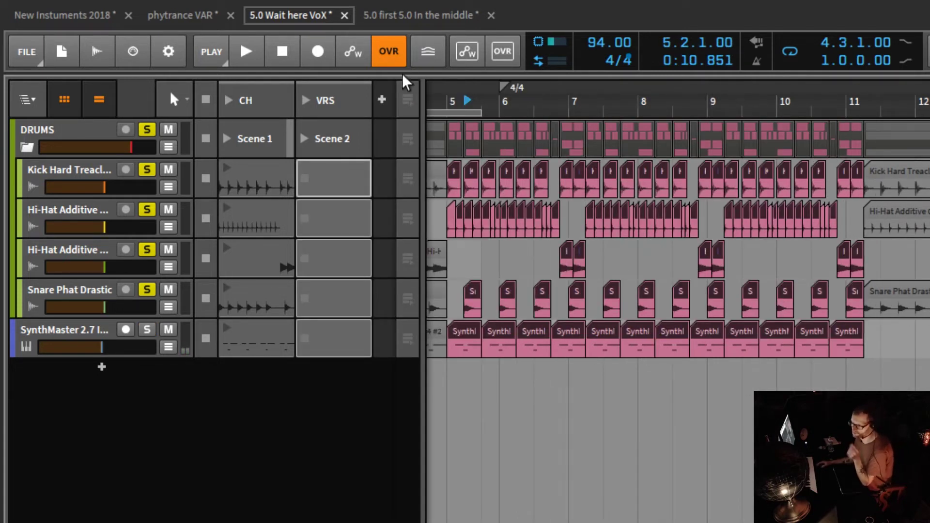
pyautogui.click(181, 101)
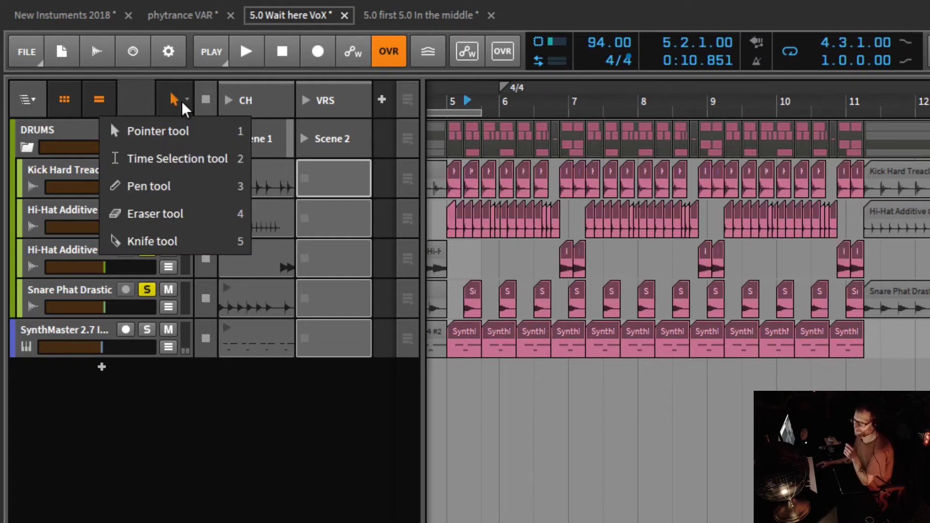
pyautogui.click(182, 155)
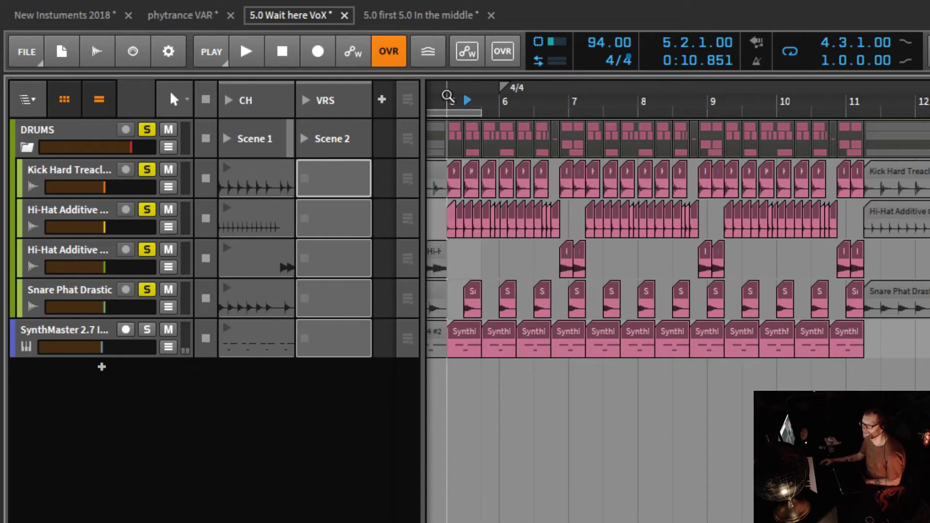
pyautogui.click(173, 103)
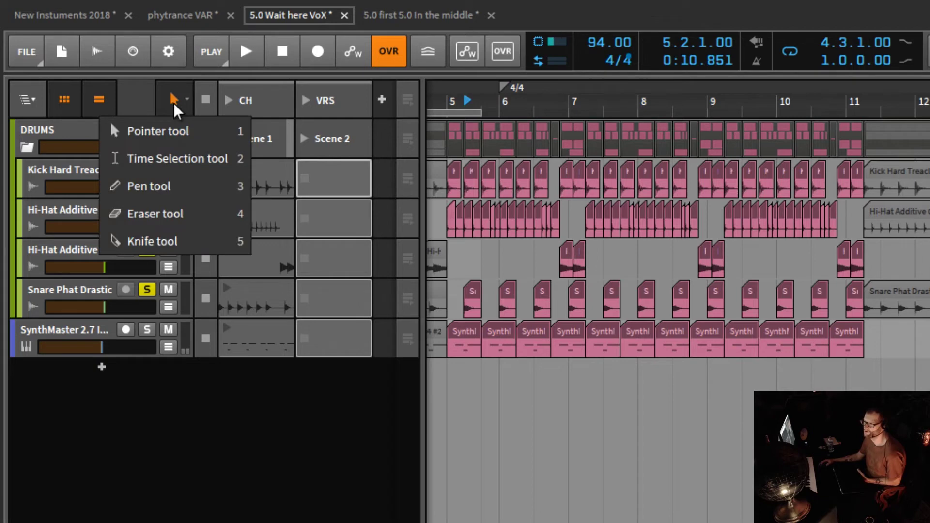
pyautogui.click(184, 159)
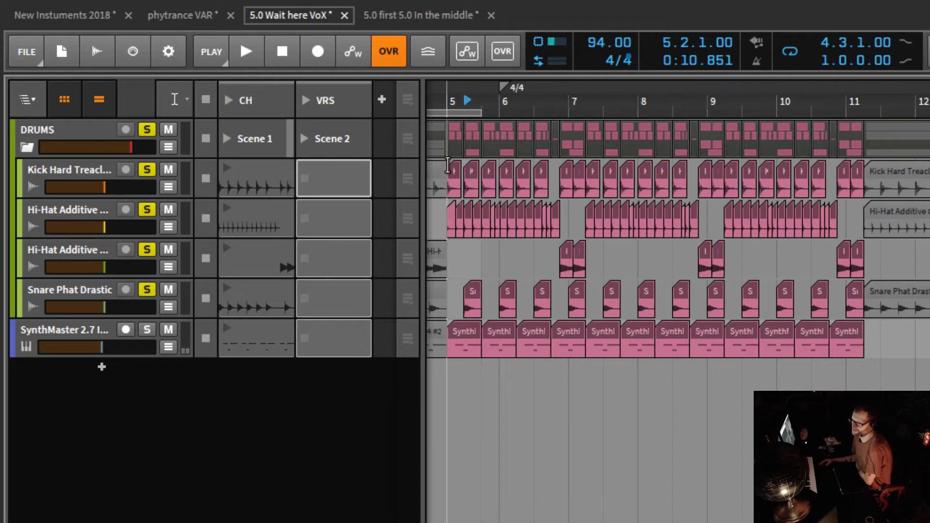
# - Time-select bars 5 to 11 from the Kick track down through the SynthMaster track
pyautogui.moveTo(448, 165); pyautogui.dragTo(861, 328)
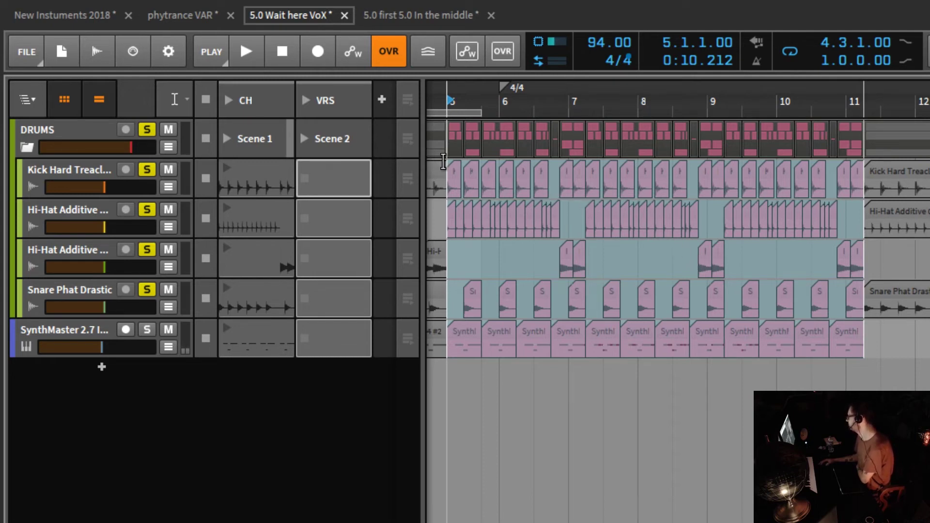
pyautogui.moveTo(444, 161); pyautogui.dragTo(858, 179)
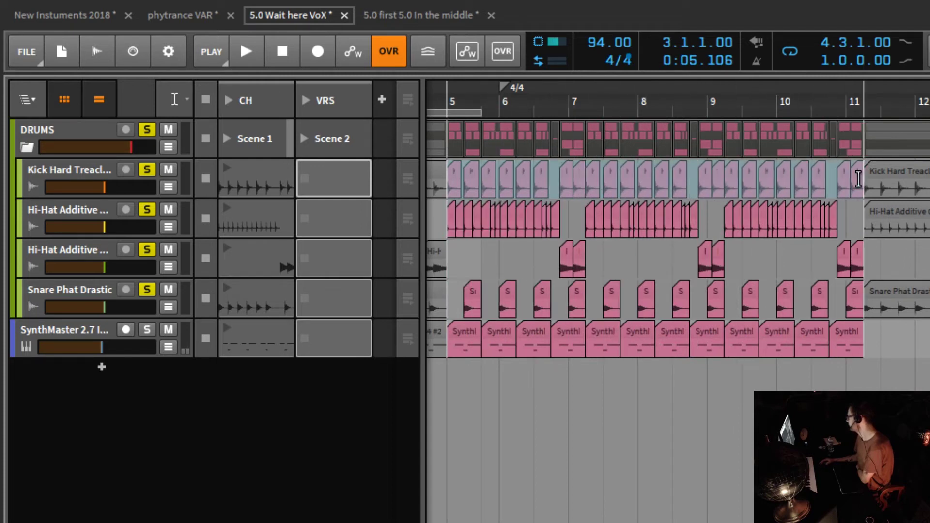
pyautogui.moveTo(855, 211); pyautogui.dragTo(635, 345)
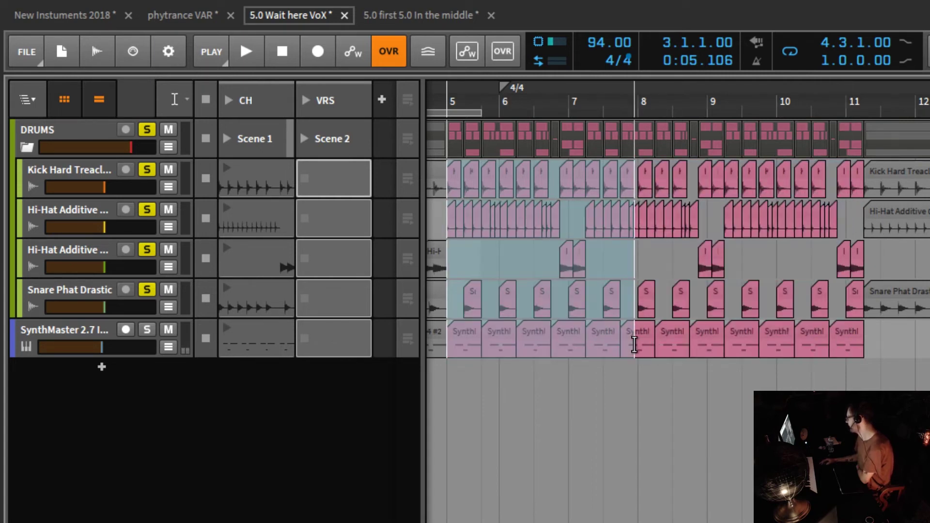
pyautogui.moveTo(642, 344); pyautogui.dragTo(859, 372)
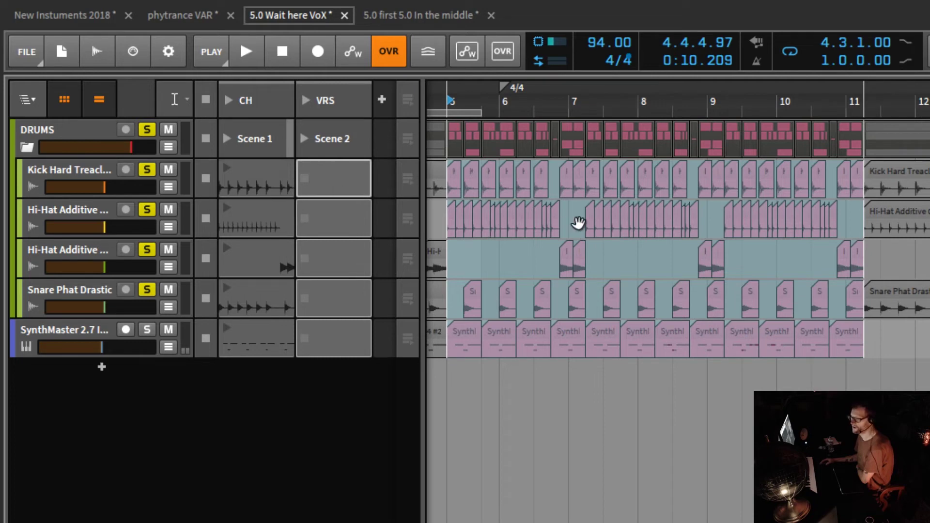
# - Consolidate the bar 5–11 time selection into single clips and drag them into a launcher scene
pyautogui.rightClick(625, 226)
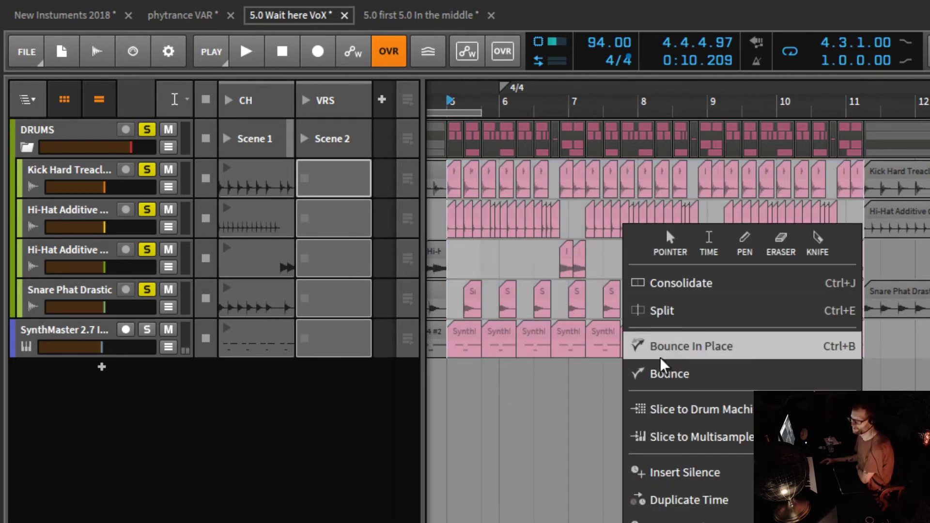
pyautogui.click(666, 285)
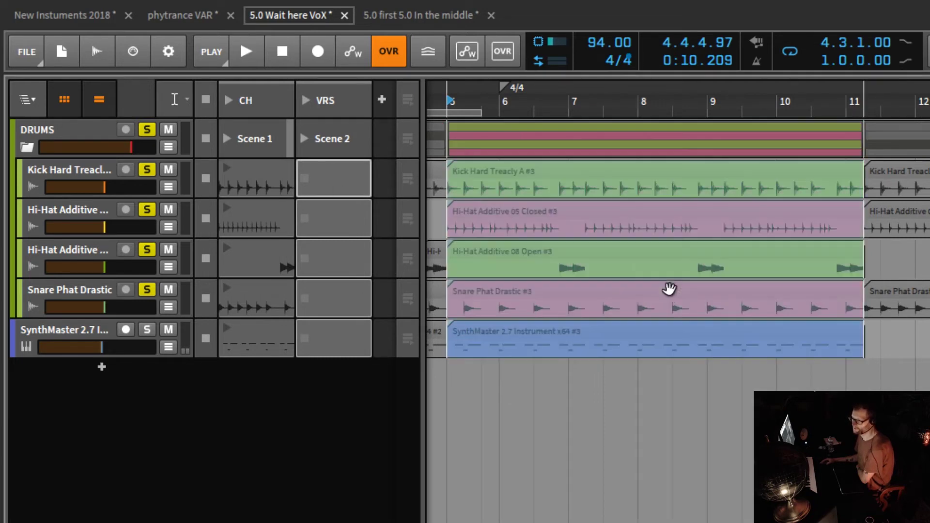
pyautogui.click(629, 190)
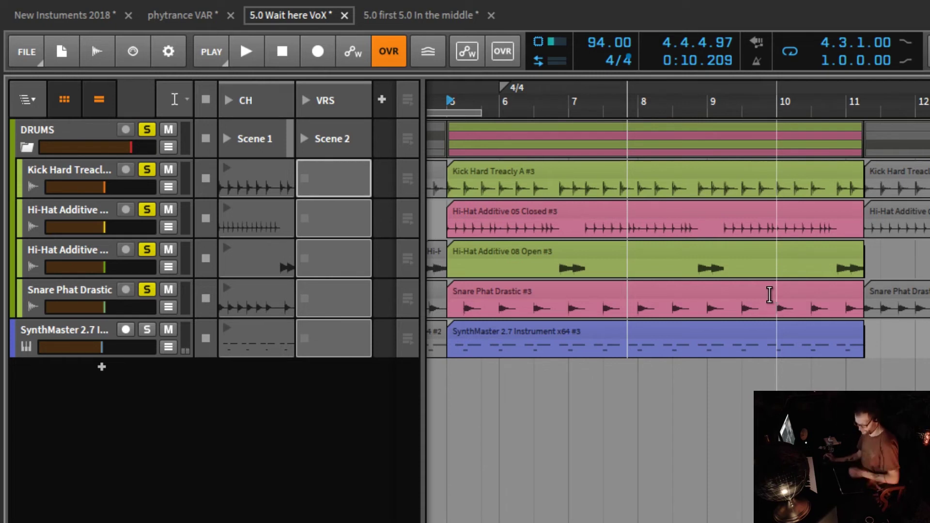
pyautogui.hotkey('ctrl', 'e')
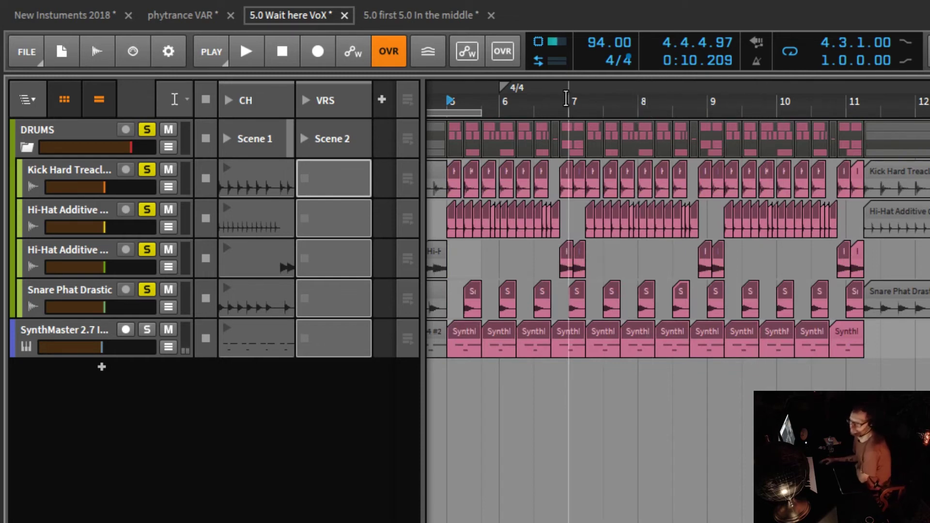
pyautogui.hotkey('ctrl', 'z')
pyautogui.moveTo(594, 182); pyautogui.dragTo(345, 176)
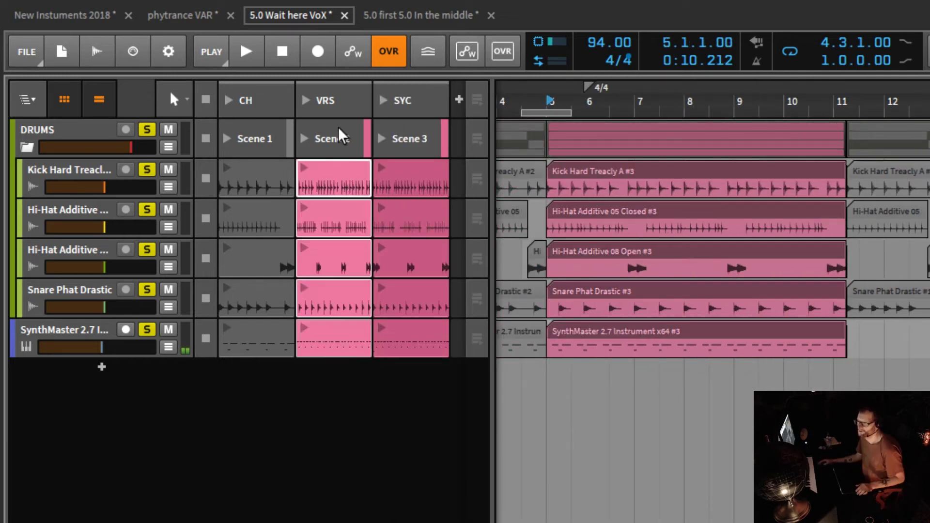
pyautogui.click(305, 99)
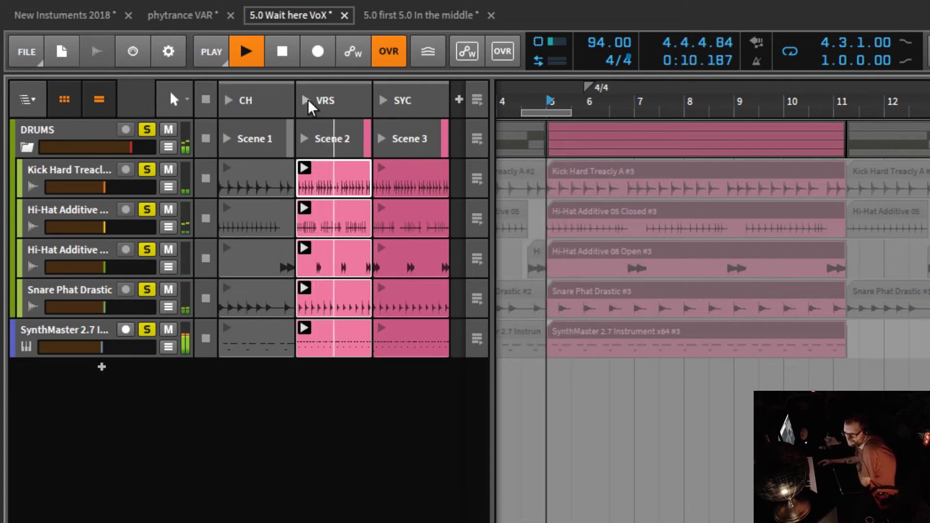
pyautogui.click(231, 99)
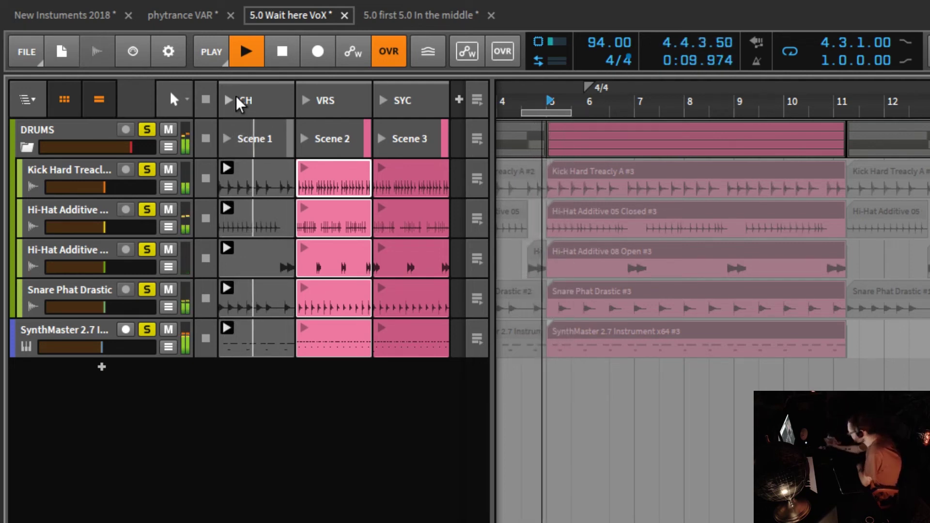
pyautogui.click(378, 100)
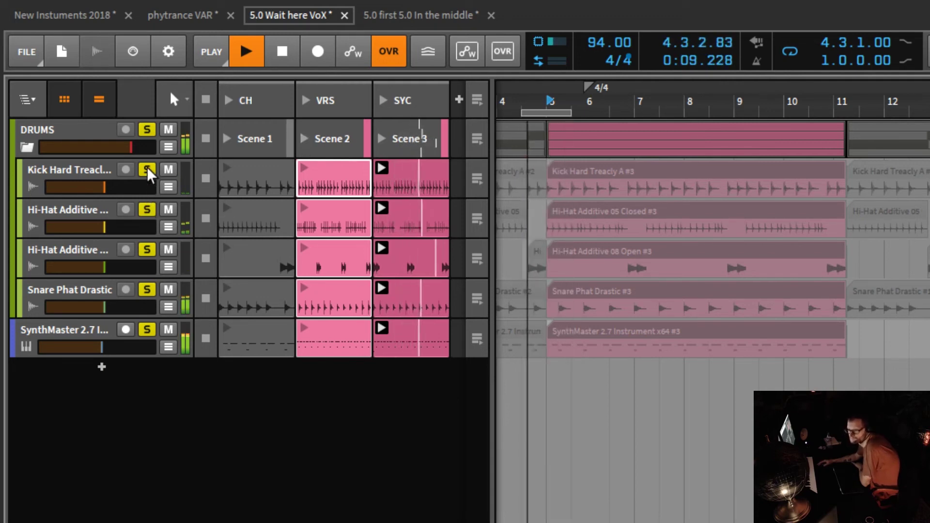
pyautogui.click(411, 257)
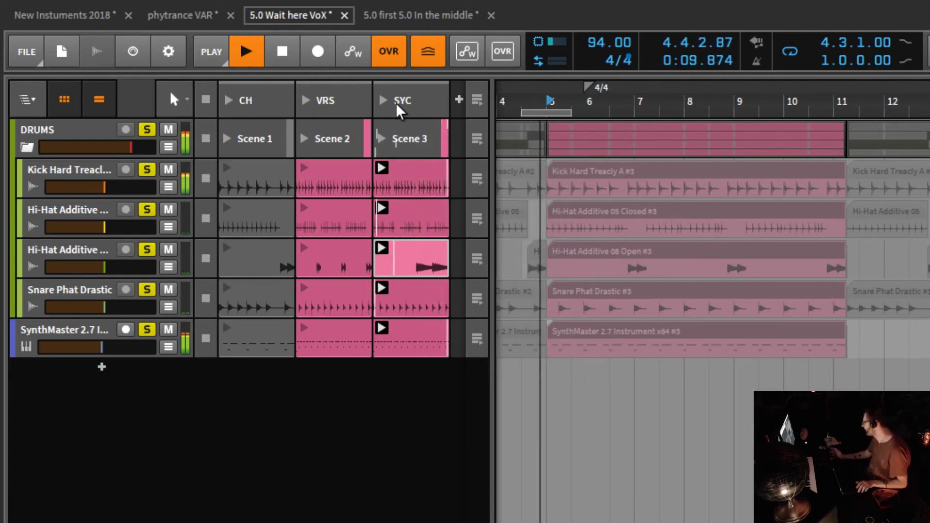
pyautogui.press('space')
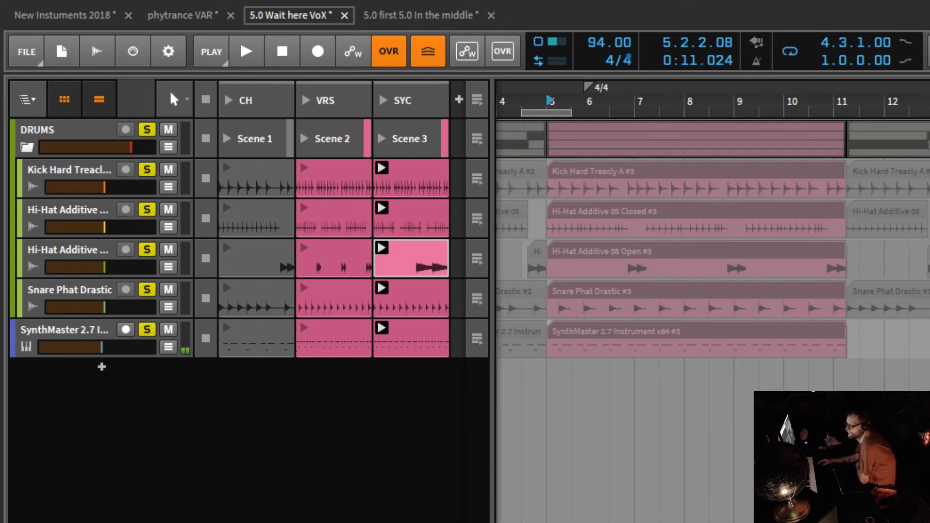
# - Try a time selection over bars 38–61 on the drum tracks, clear it, and stop playback
pyautogui.scroll(-5, 712, 300)
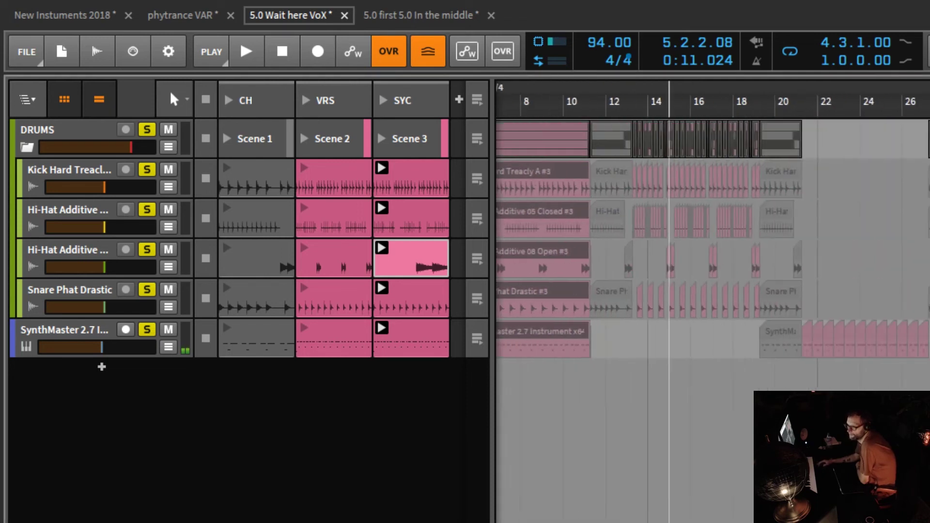
pyautogui.hscroll(6, 712, 300)
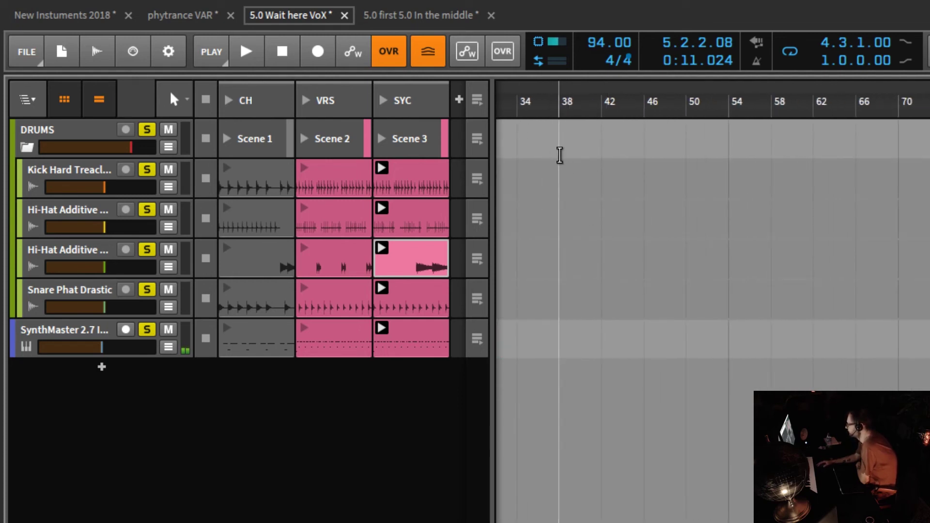
pyautogui.moveTo(568, 154); pyautogui.dragTo(818, 207)
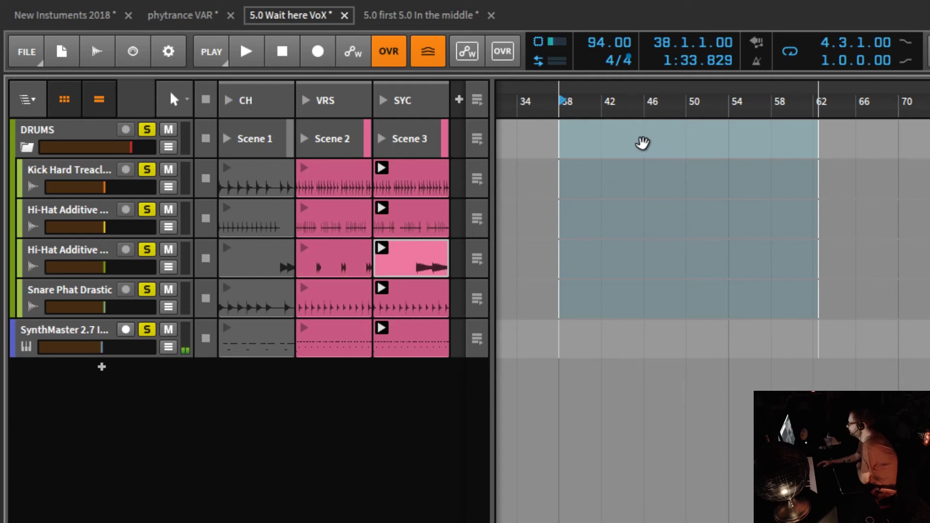
pyautogui.click(619, 175)
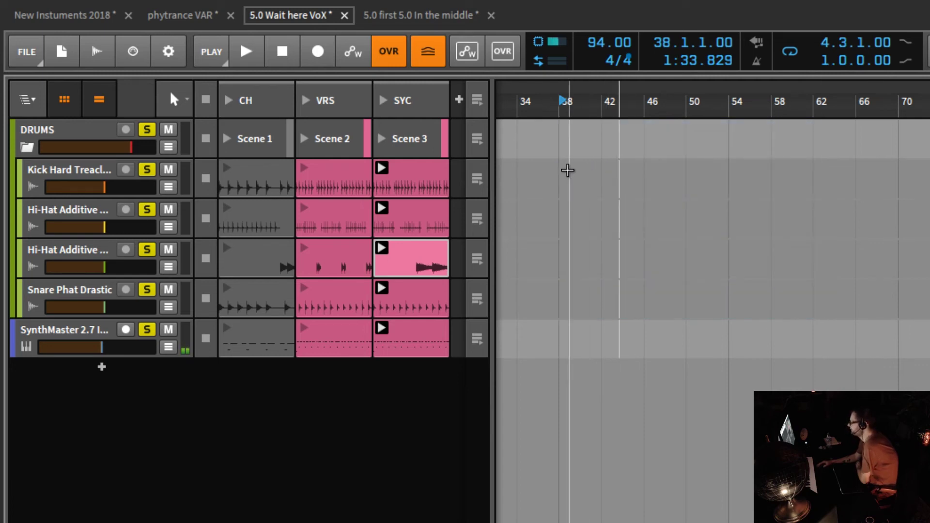
pyautogui.press('space')
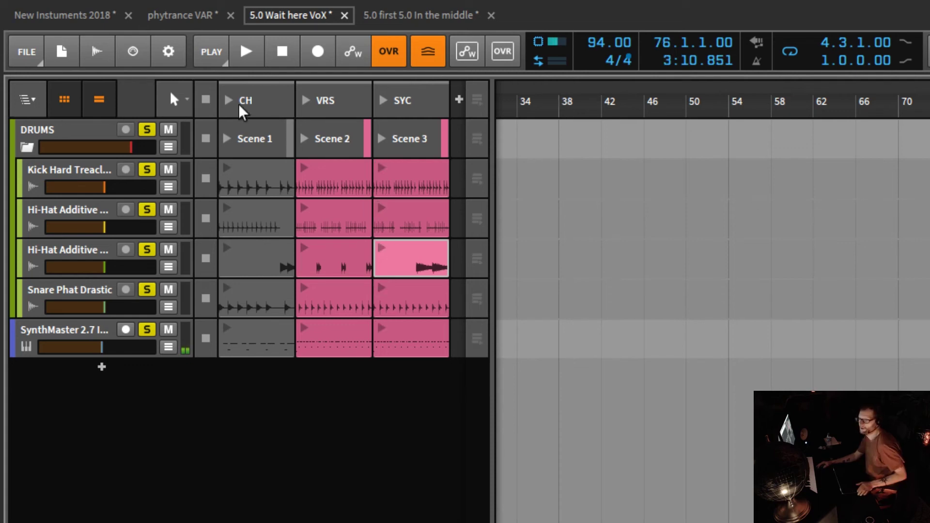
# - Switch to the Time Selection tool and mark bars 38 to 54 on the Kick track
pyautogui.click(176, 98)
pyautogui.click(172, 158)
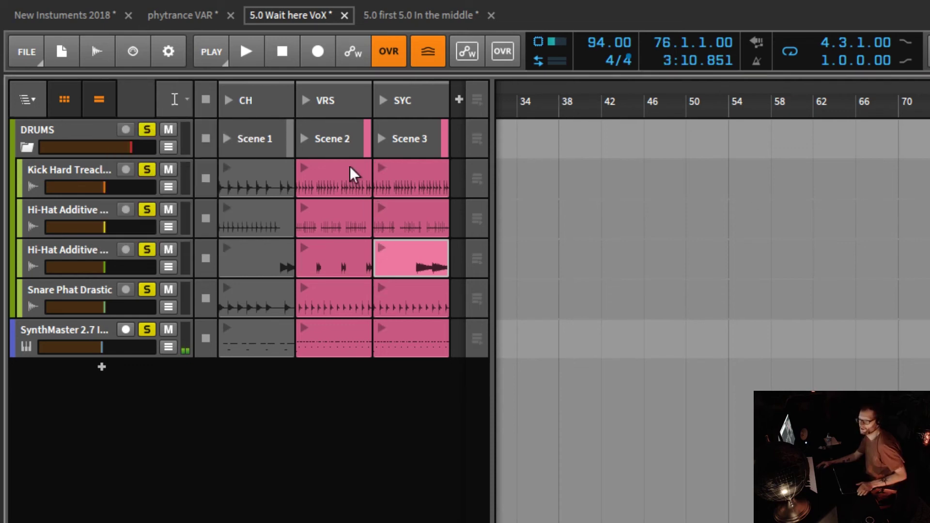
pyautogui.press('1')
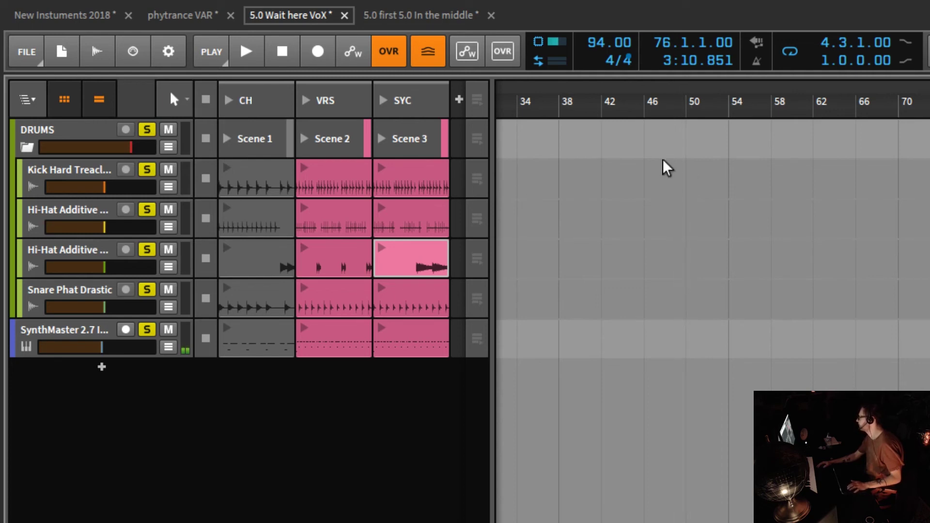
pyautogui.press('2')
pyautogui.moveTo(559, 168); pyautogui.dragTo(730, 196)
# - Consolidate the Kick range and bars 38–57 on Hi-Hat, Snare and SynthMaster into empty clips
pyautogui.rightClick(674, 189)
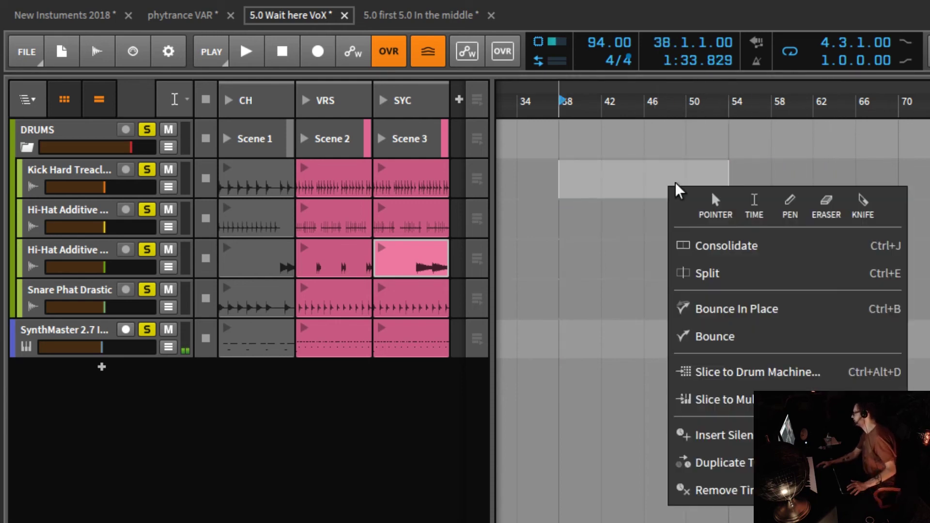
pyautogui.click(727, 244)
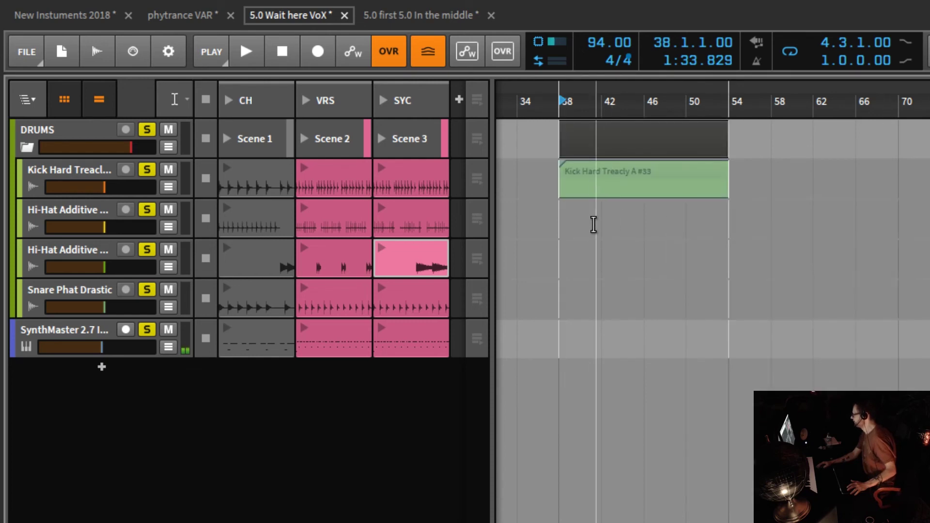
pyautogui.moveTo(569, 242); pyautogui.dragTo(768, 354)
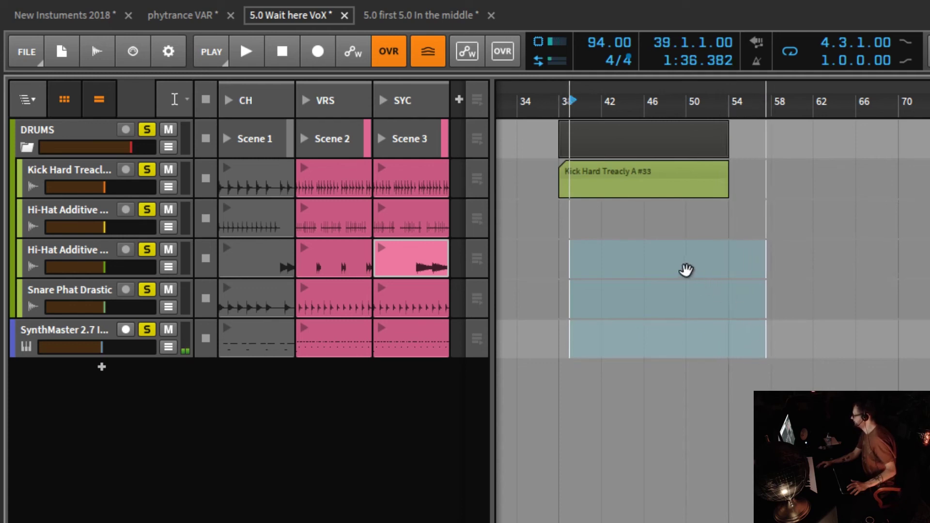
pyautogui.rightClick(683, 265)
pyautogui.click(741, 326)
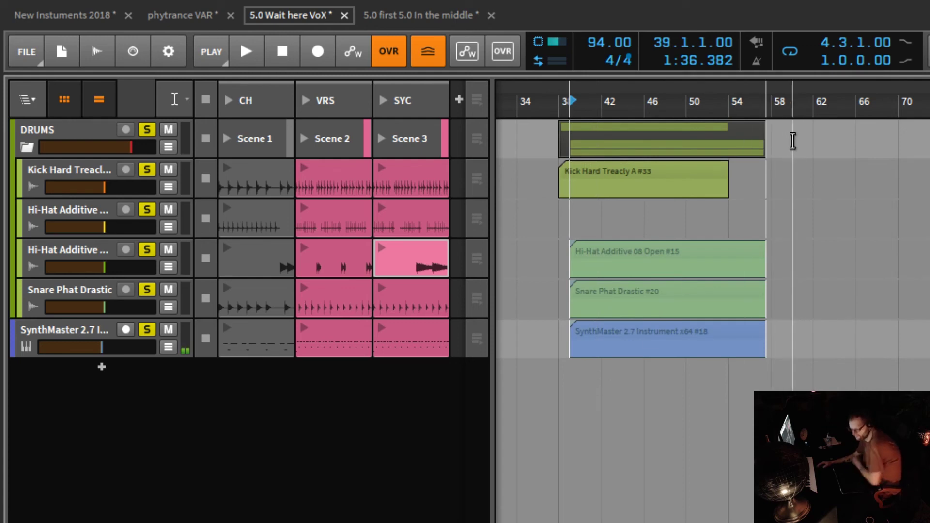
# - Select the new empty clips across bars 38–43 and remove them
pyautogui.press('1')
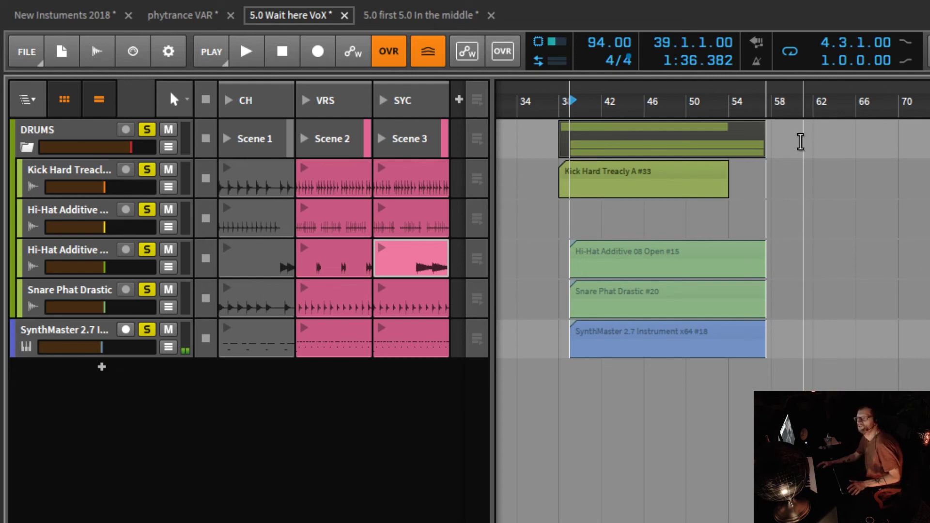
pyautogui.moveTo(801, 142); pyautogui.dragTo(592, 280)
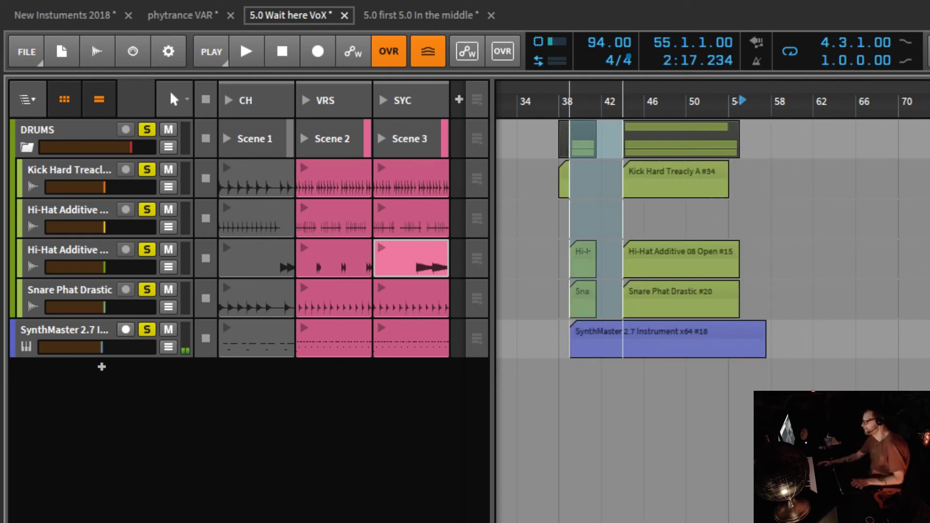
pyautogui.hotkey('ctrl', 'z')
pyautogui.hotkey('ctrl', 'z')
pyautogui.hotkey('ctrl', 'z')
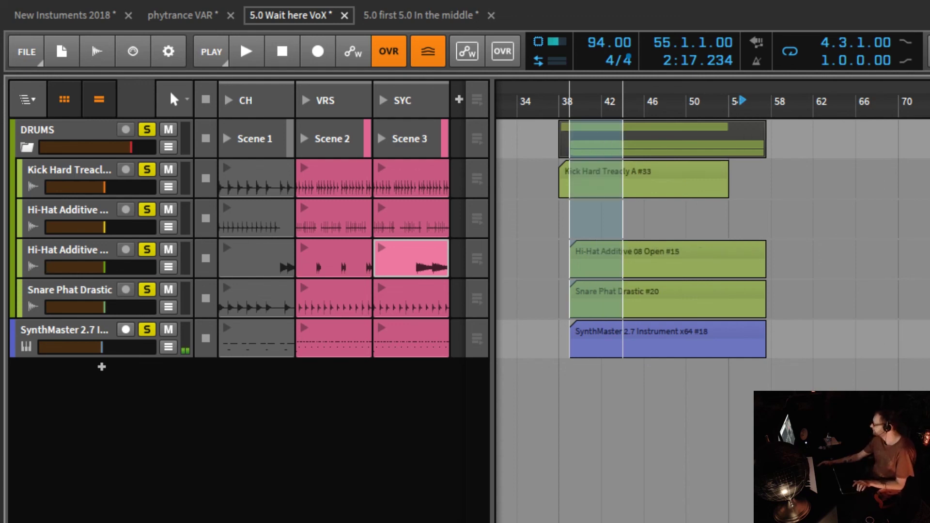
pyautogui.hotkey('shift', 'z')
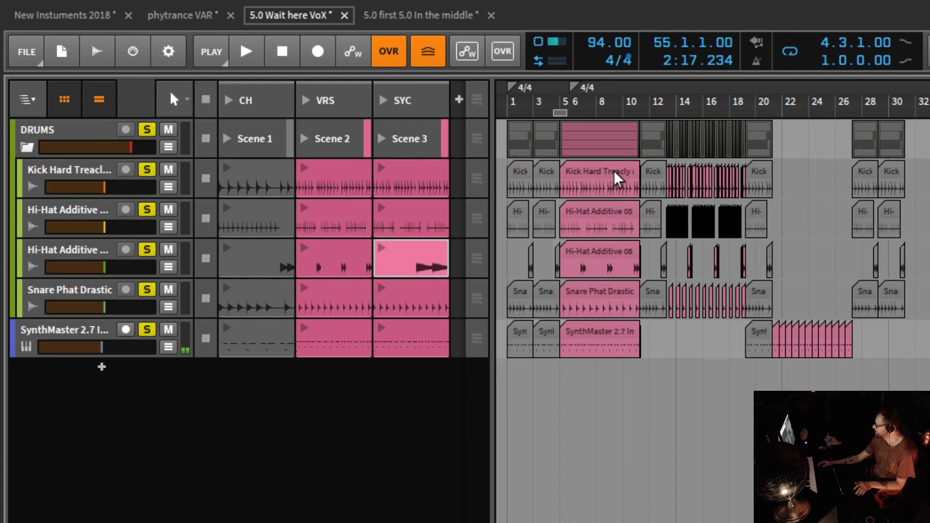
pyautogui.click(562, 428)
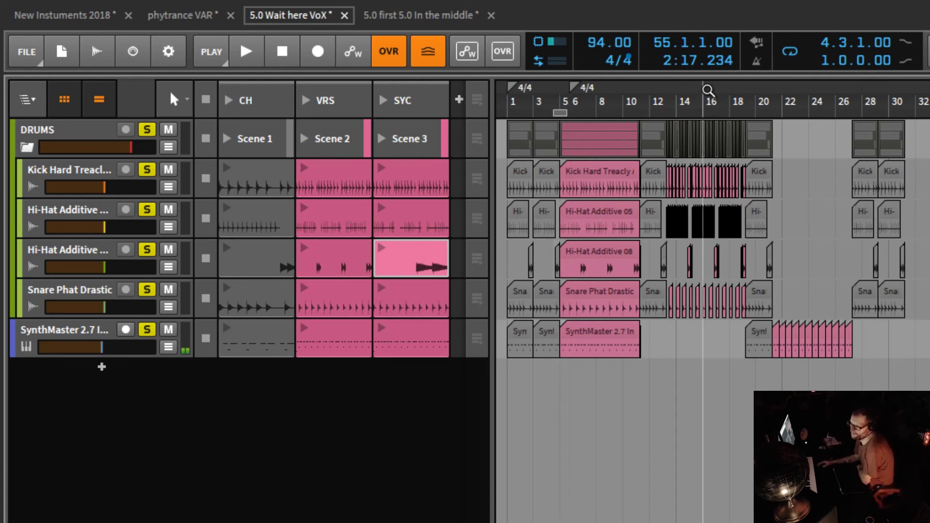
pyautogui.moveTo(708, 90); pyautogui.dragTo(700, 145)
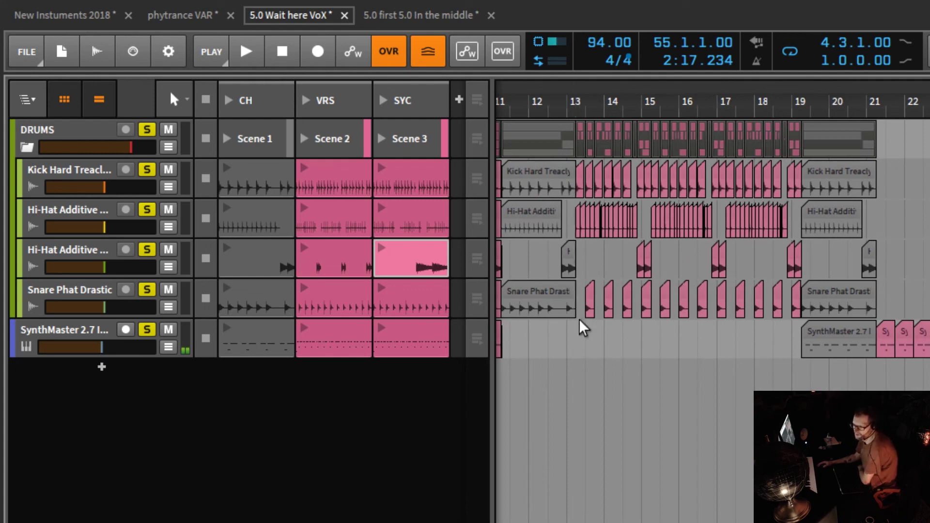
pyautogui.moveTo(578, 329); pyautogui.dragTo(795, 138)
pyautogui.click(609, 427)
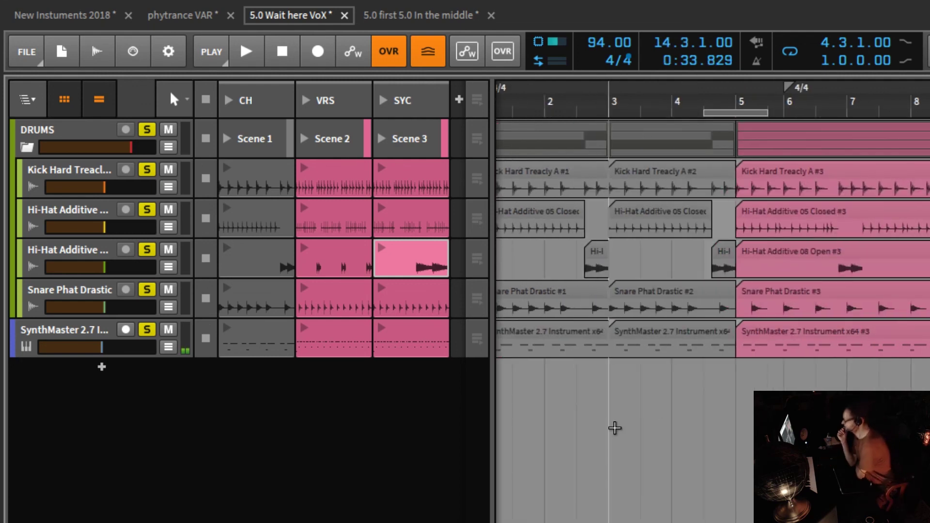